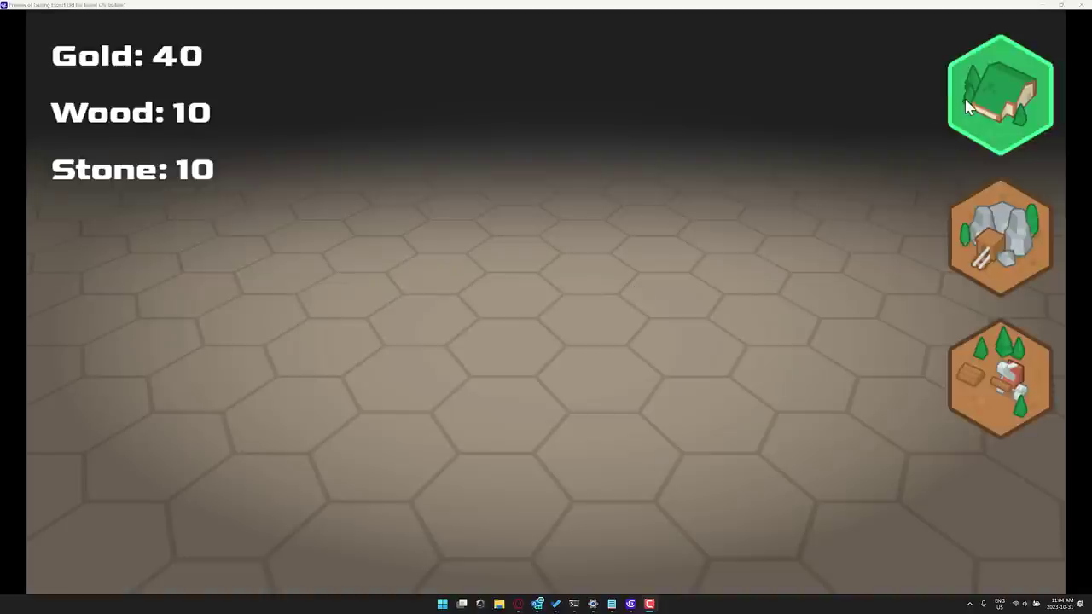
Place a house, then a quarry and a lumber tile beside it on the hex grid, and close the preview.
click(512, 312)
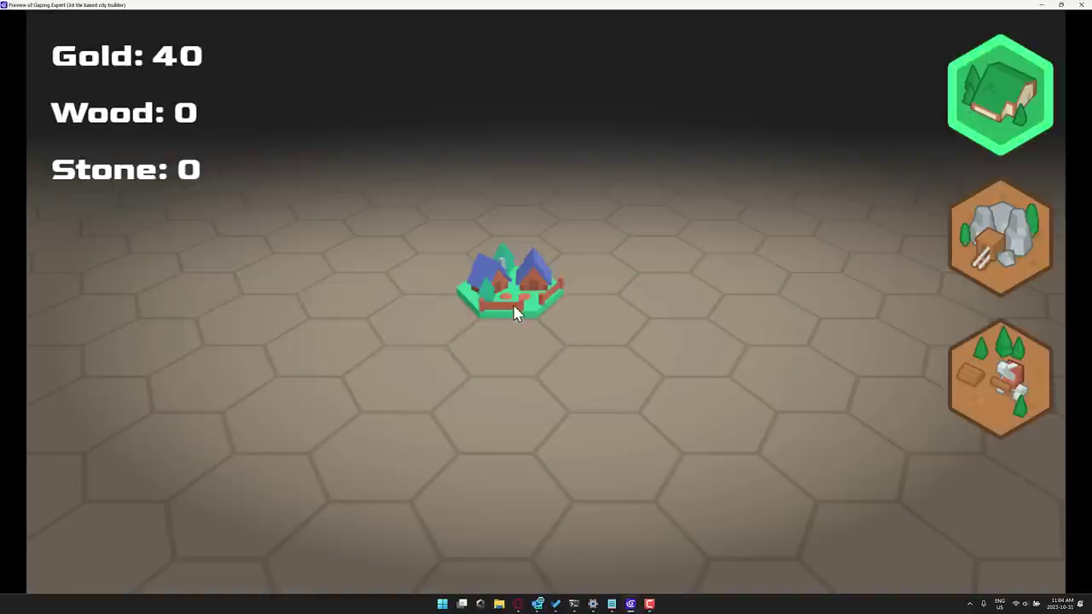
click(980, 247)
click(451, 323)
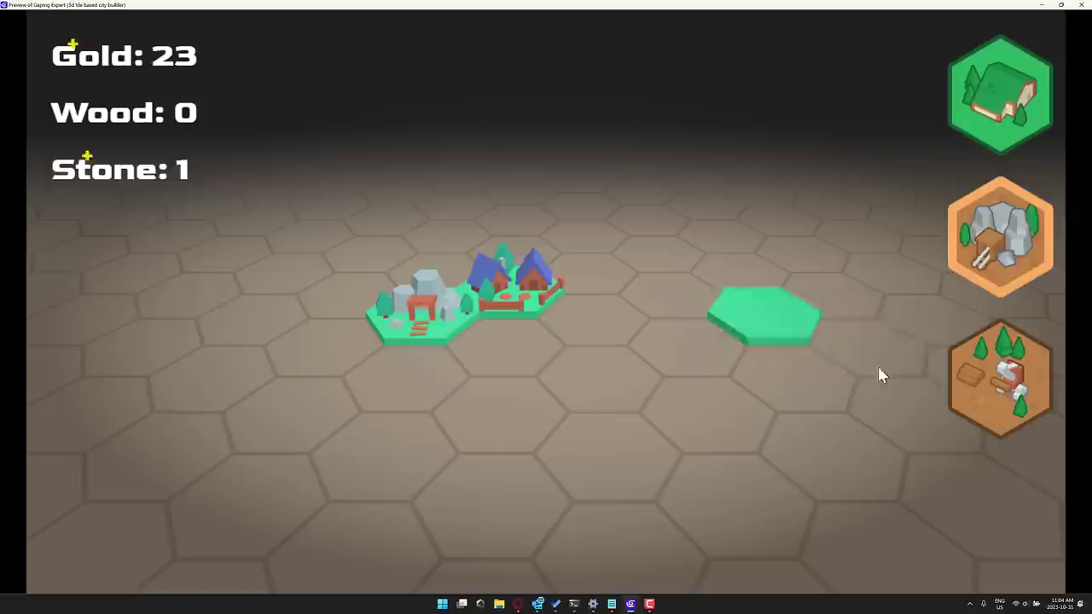
click(974, 388)
click(600, 333)
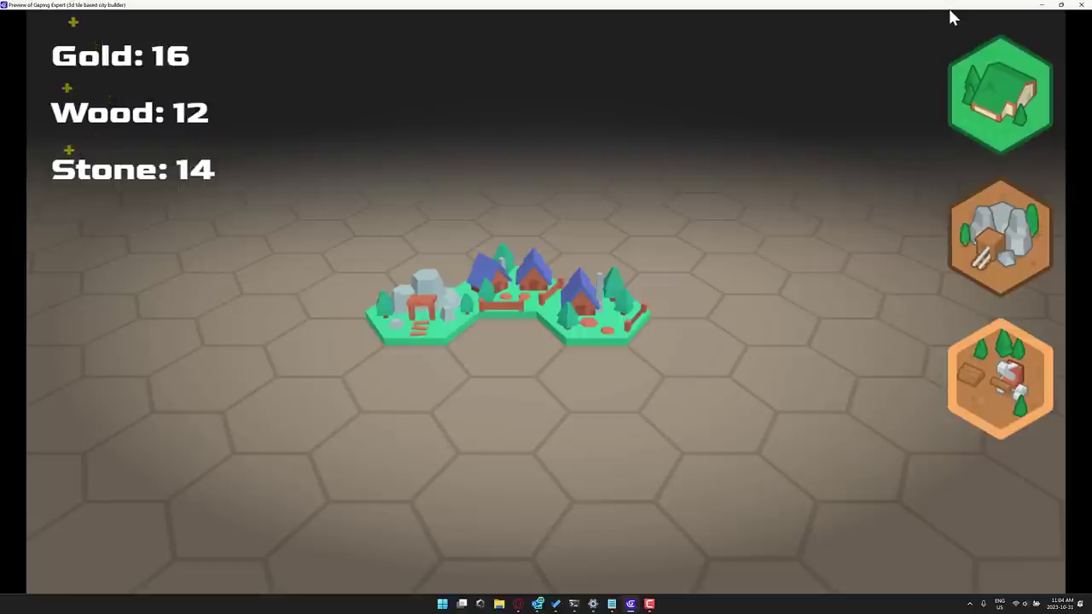
click(1081, 5)
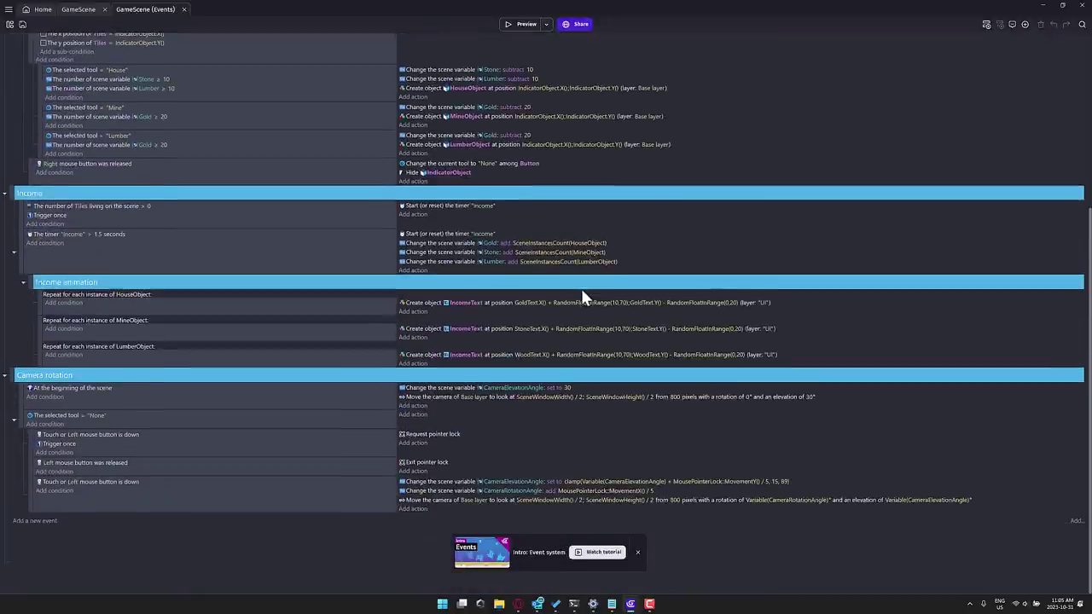
Return to the GameScene tab, quit the city-builder project and confirm to reach the Home page.
scroll(581, 289, up, 5)
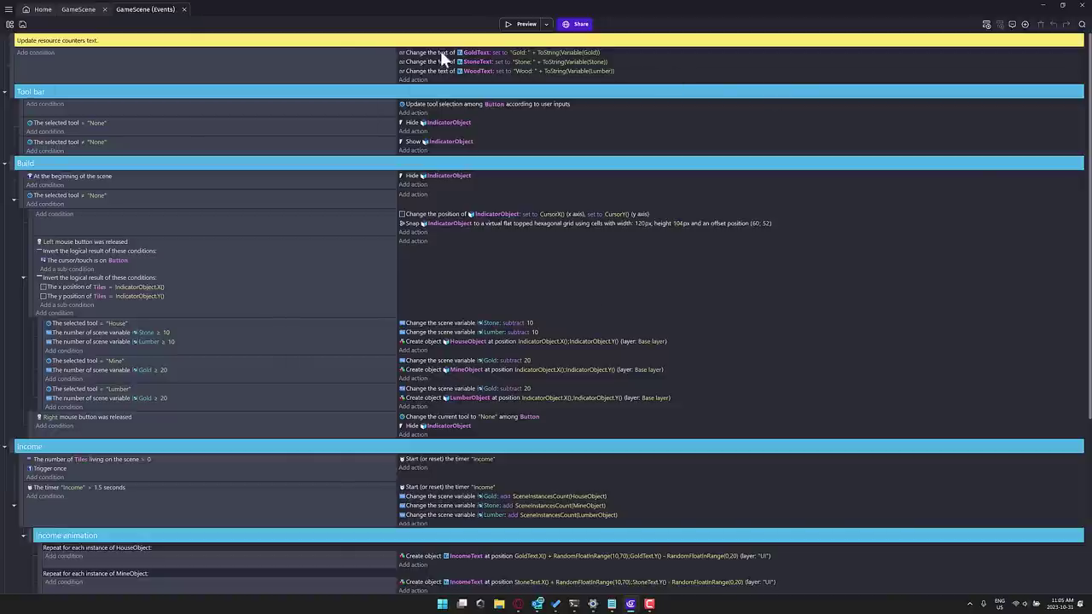
click(84, 12)
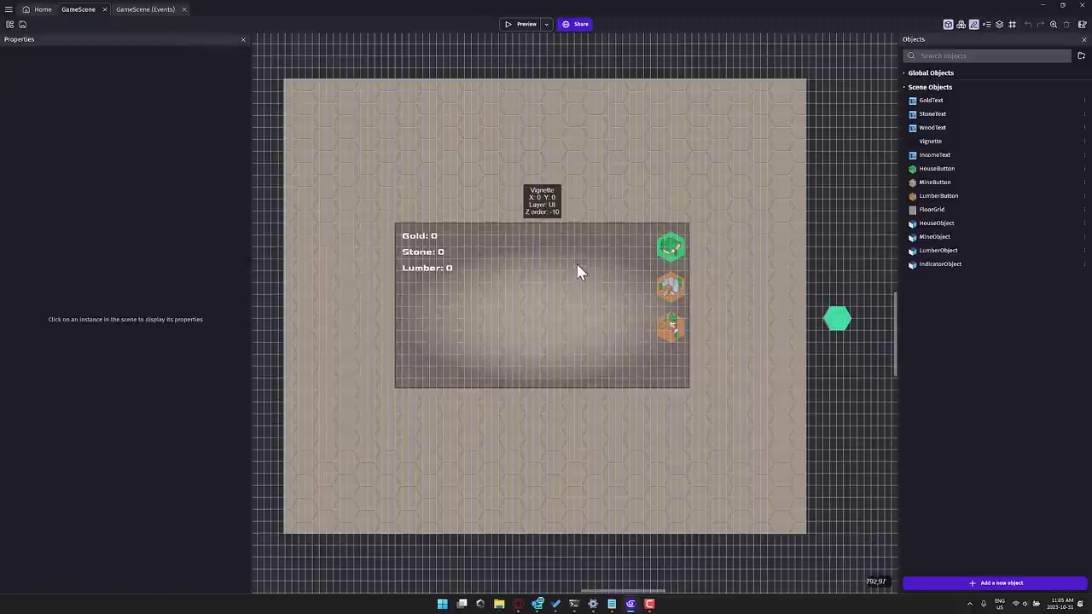
click(1082, 5)
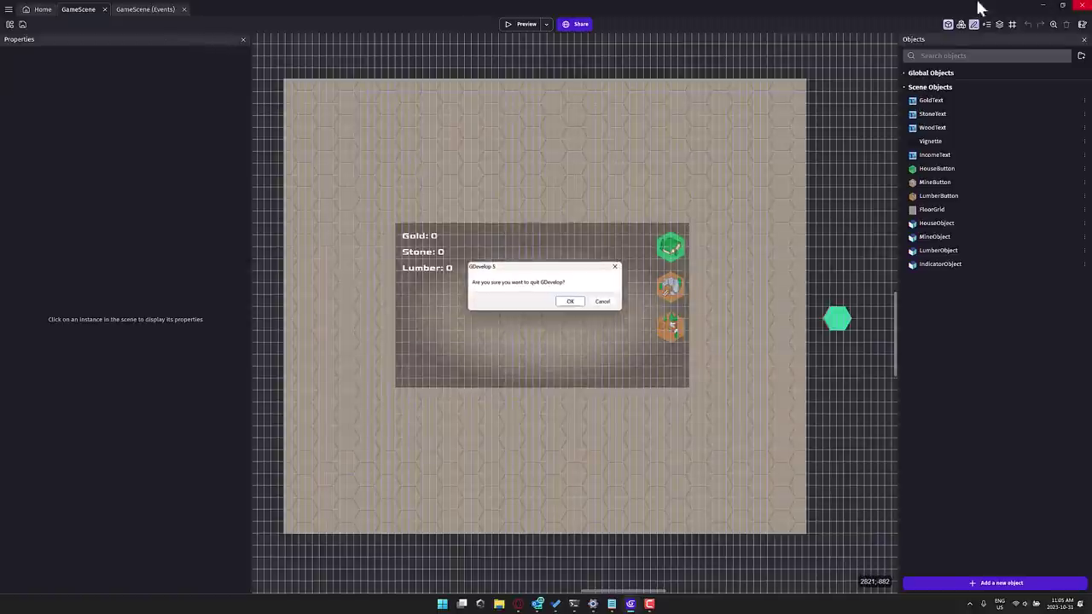
click(572, 301)
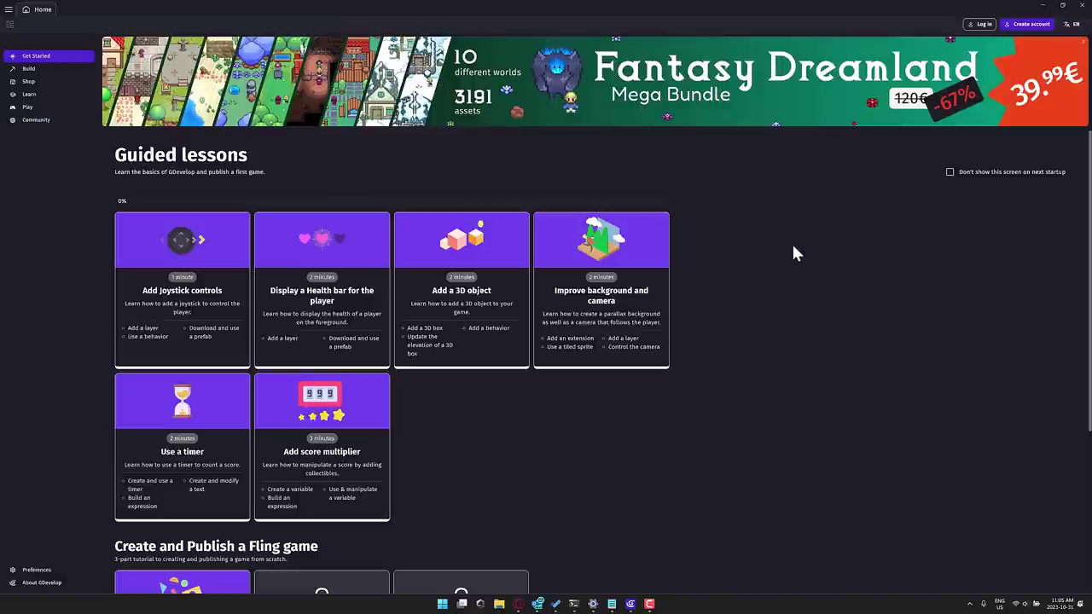
Skim the Get Started page, then open Build to list game templates and My projects.
scroll(756, 275, down, 3)
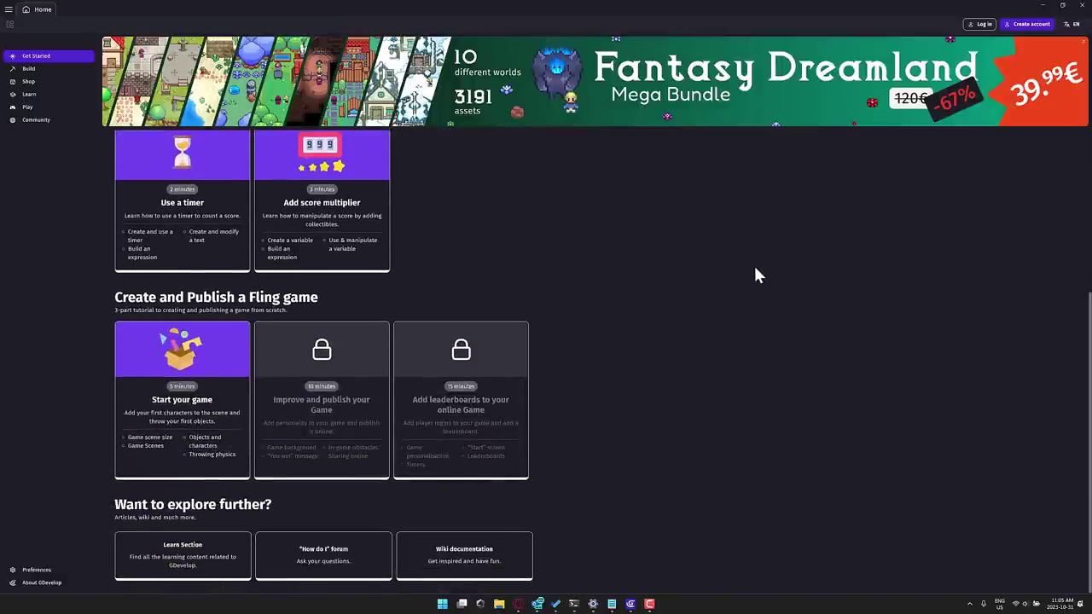
scroll(685, 306, up, 3)
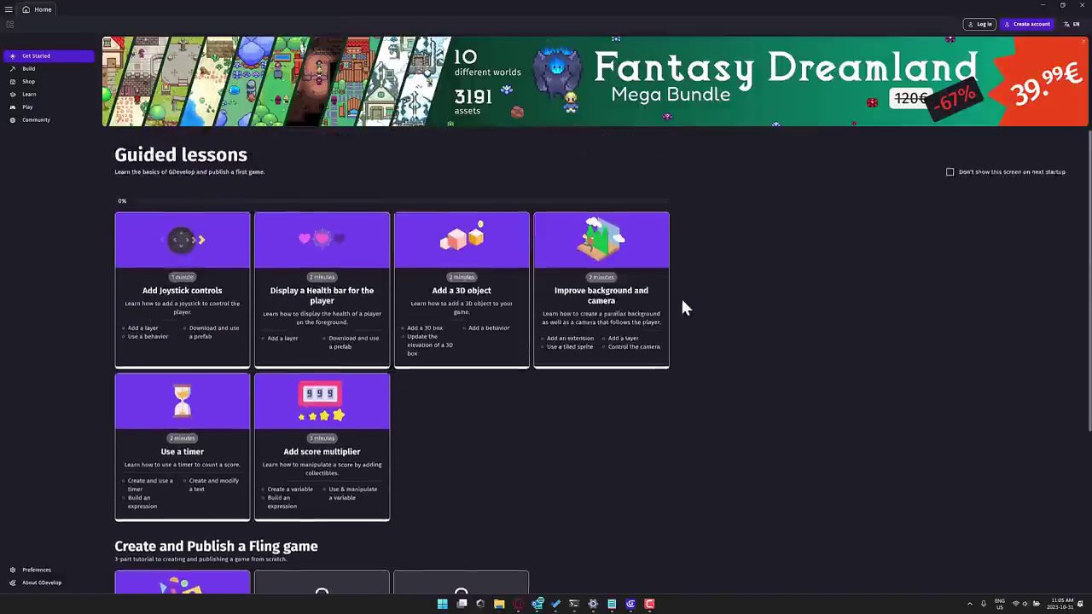
click(34, 67)
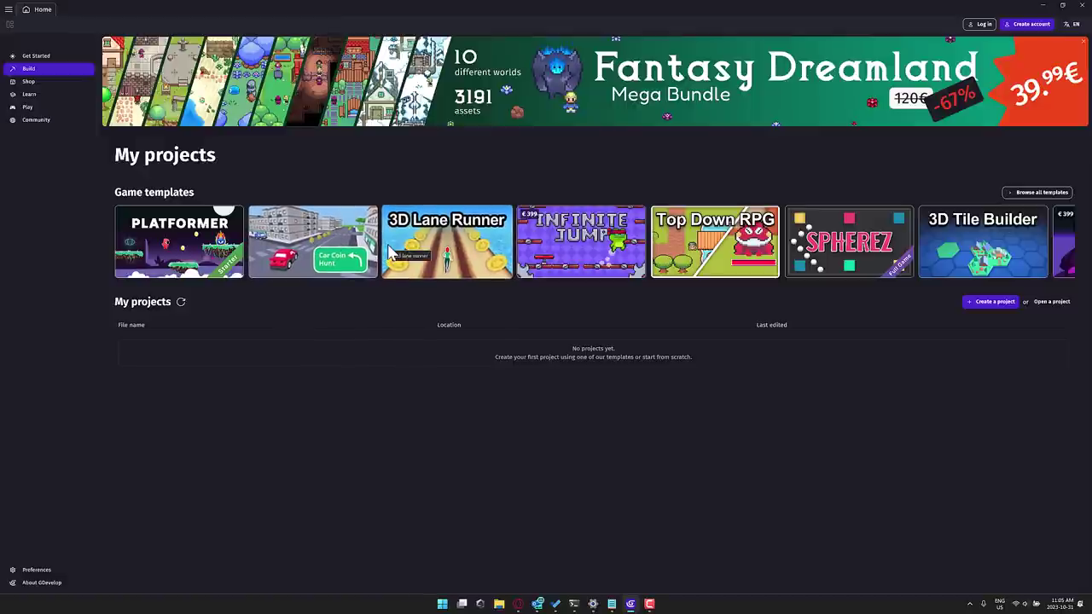
Create a Platformer-template project stored on this computer at C:\Temp\GDevelop projects\My project.
click(199, 227)
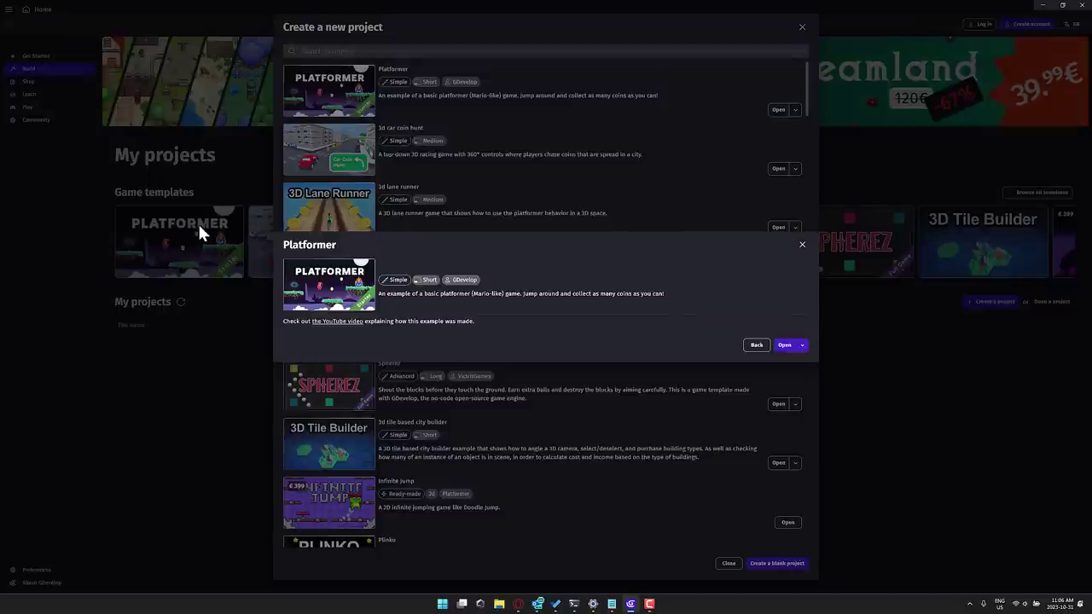
click(790, 346)
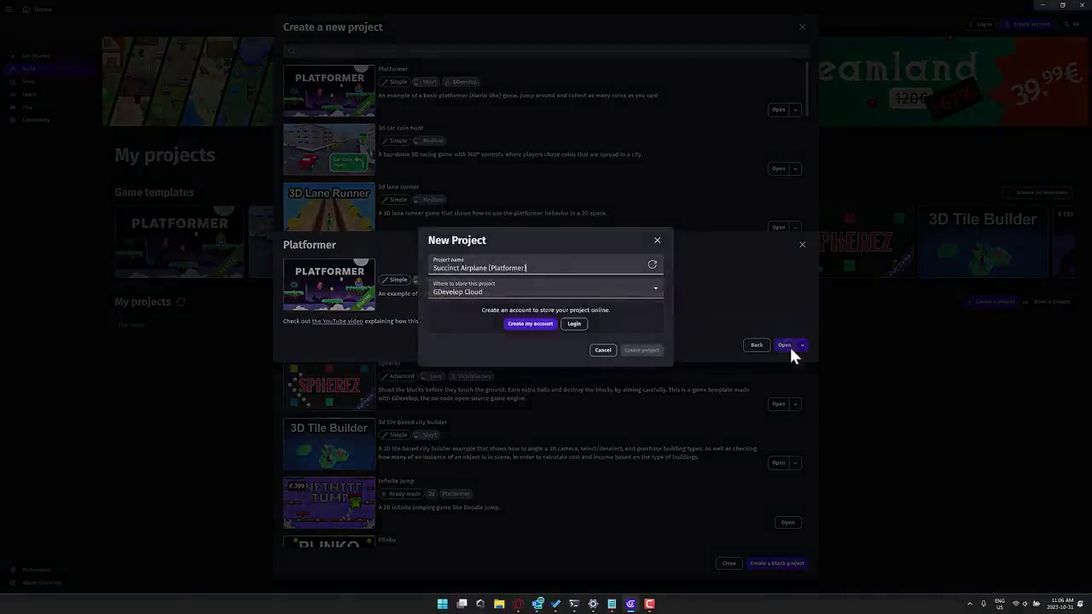
click(515, 291)
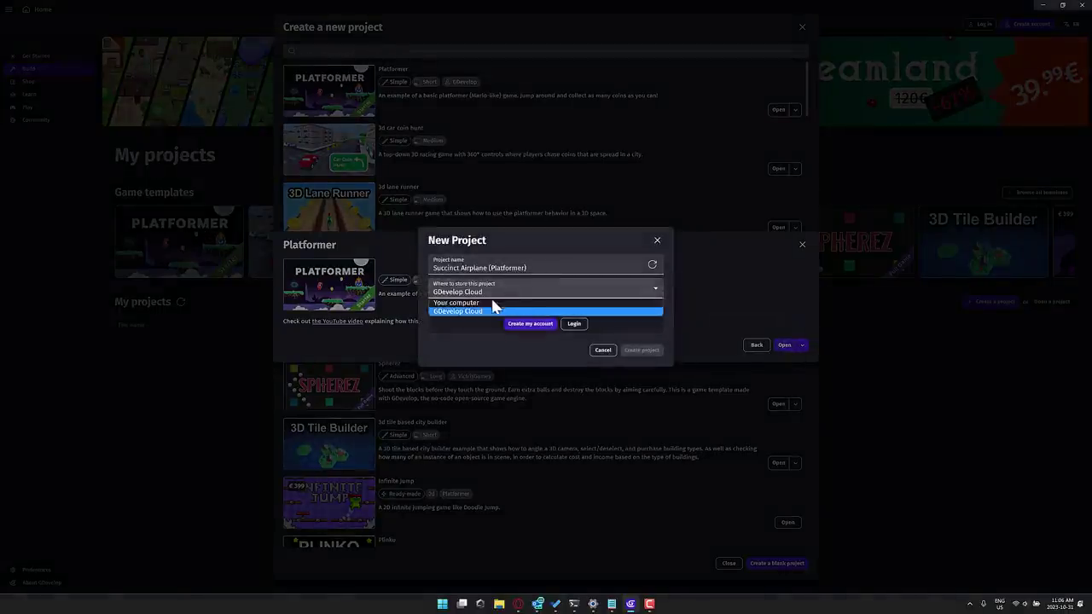
click(492, 309)
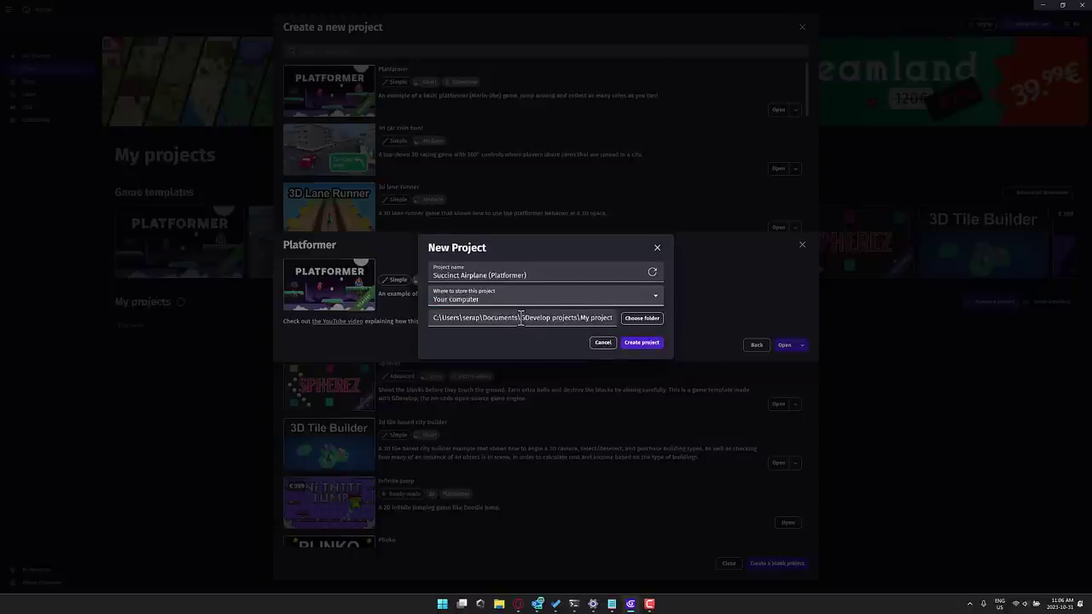
drag(516, 320, 437, 317)
text(C:\Temp)
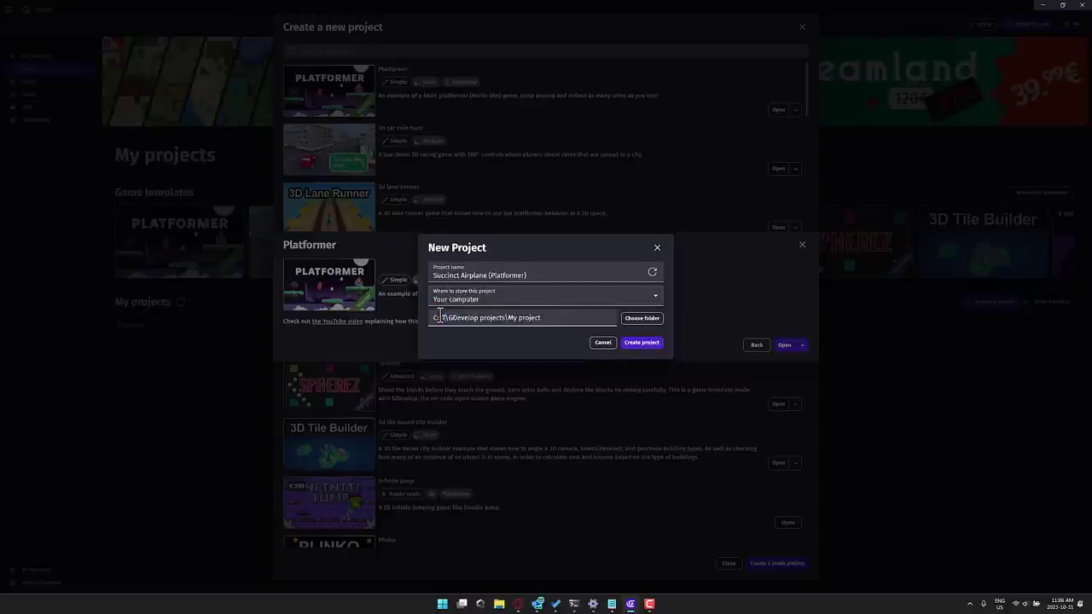
click(655, 344)
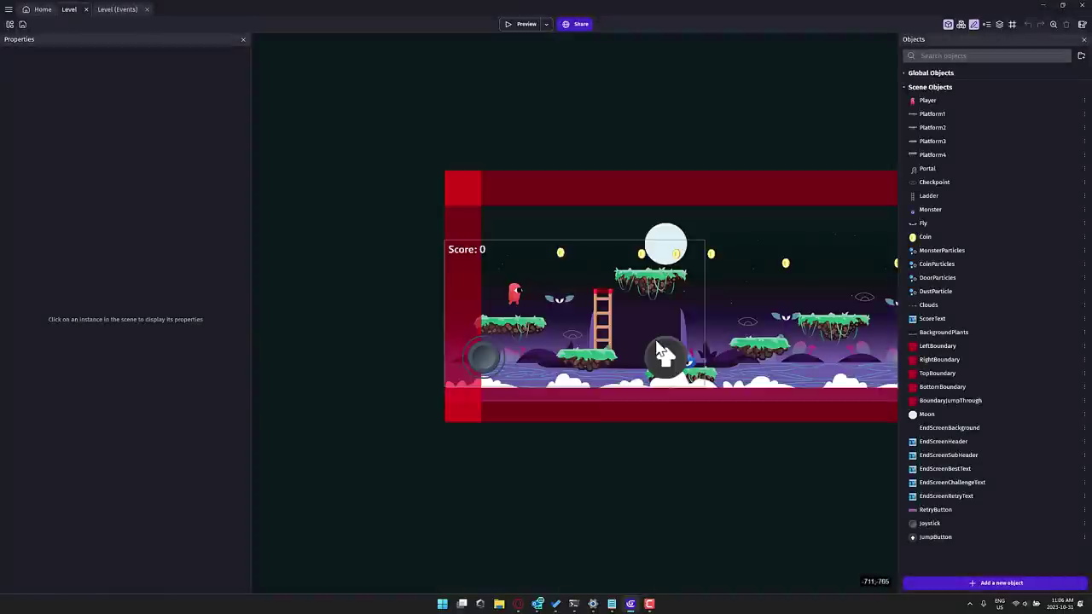
Pan and zoom the level to reveal the exit door, then select the Player instance.
middle_drag(566, 349, 441, 337)
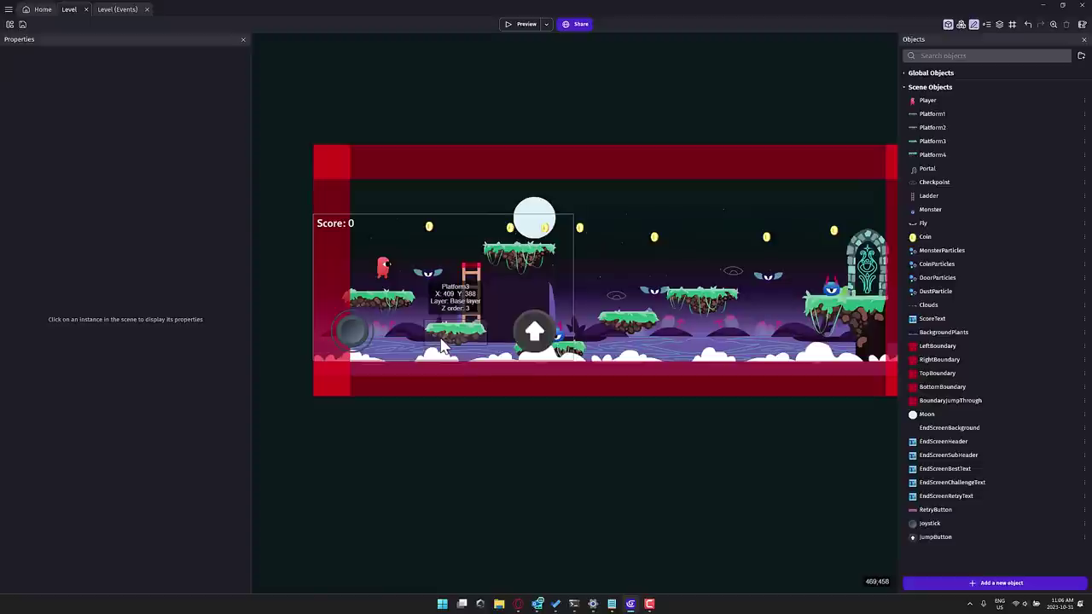
ctrl+scroll(524, 368, up, 2)
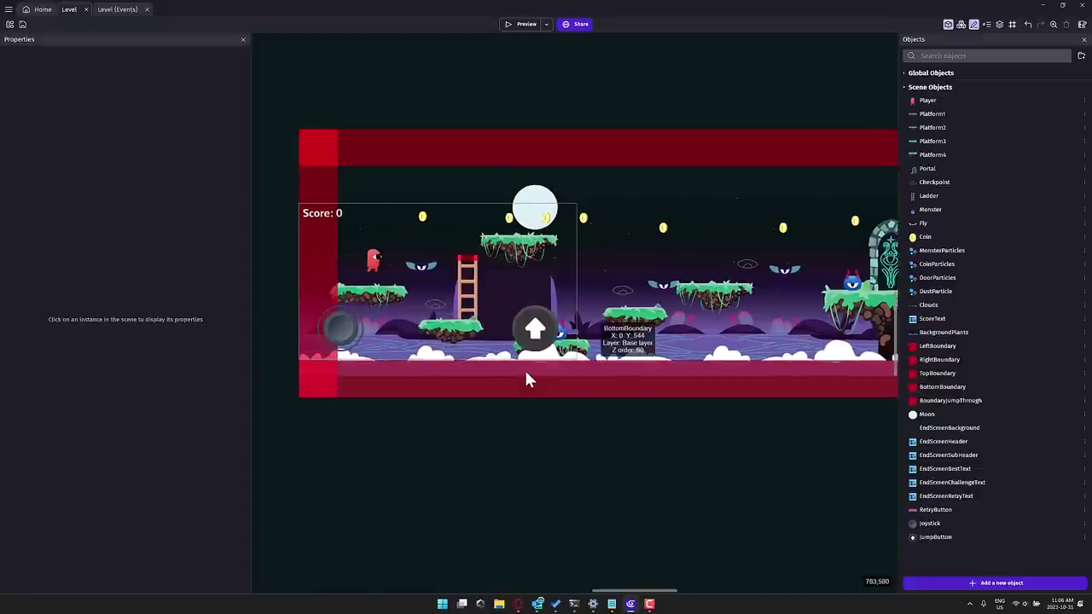
middle_drag(559, 404, 521, 414)
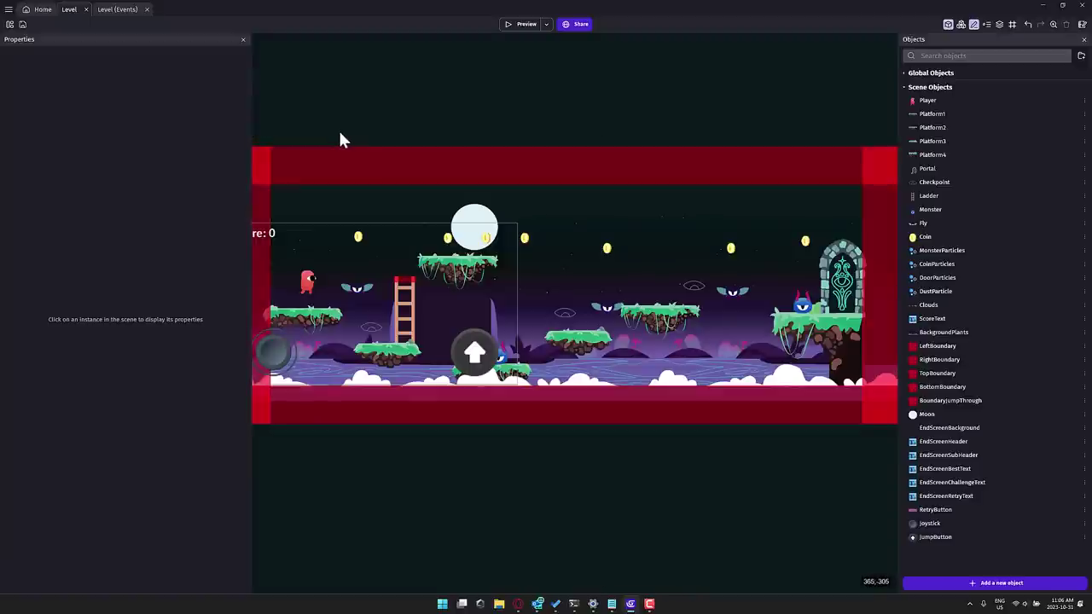
click(308, 281)
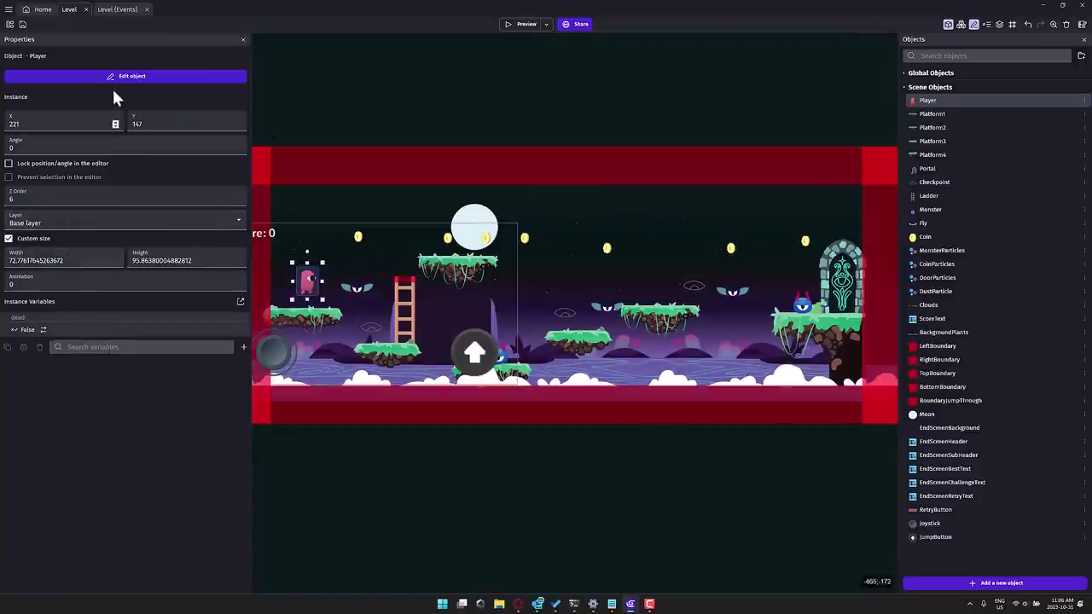
Open the Player object editor, browse its animations, and show its platformer behaviors.
click(132, 76)
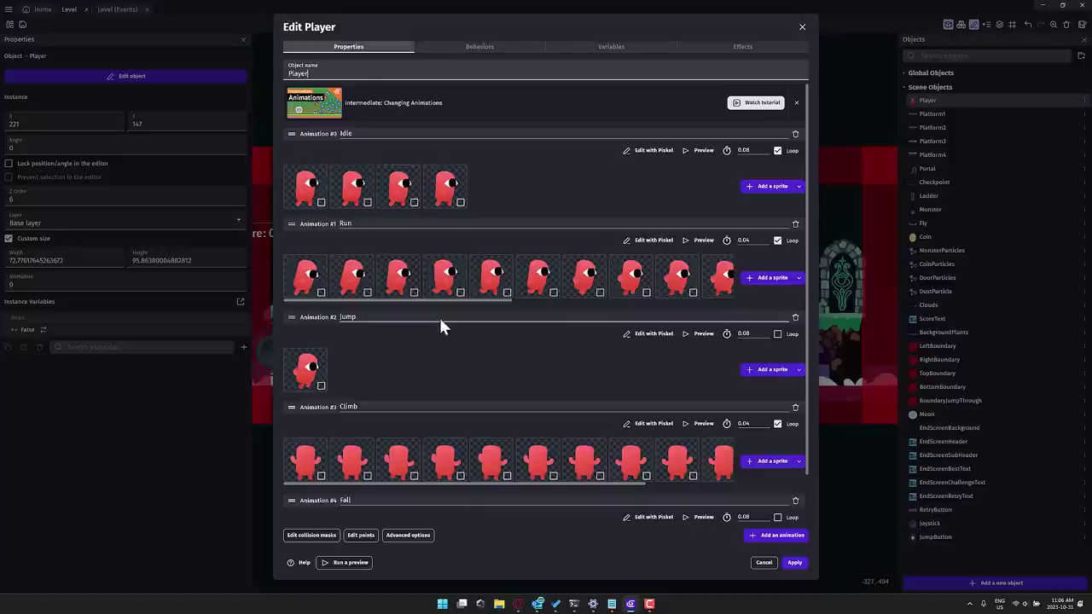
scroll(472, 221, down, 2)
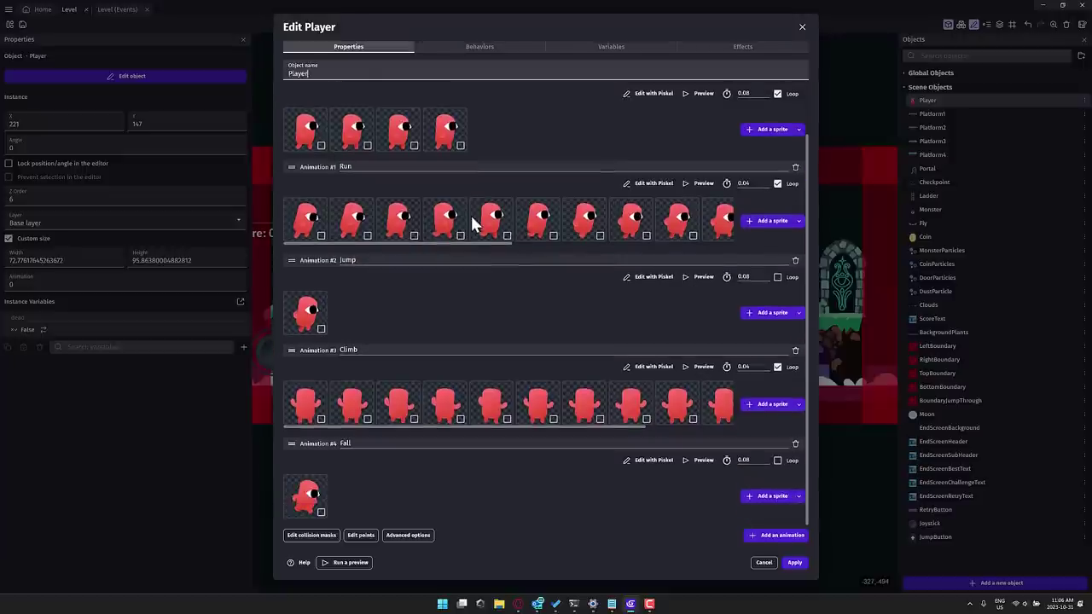
scroll(472, 222, up, 3)
click(483, 46)
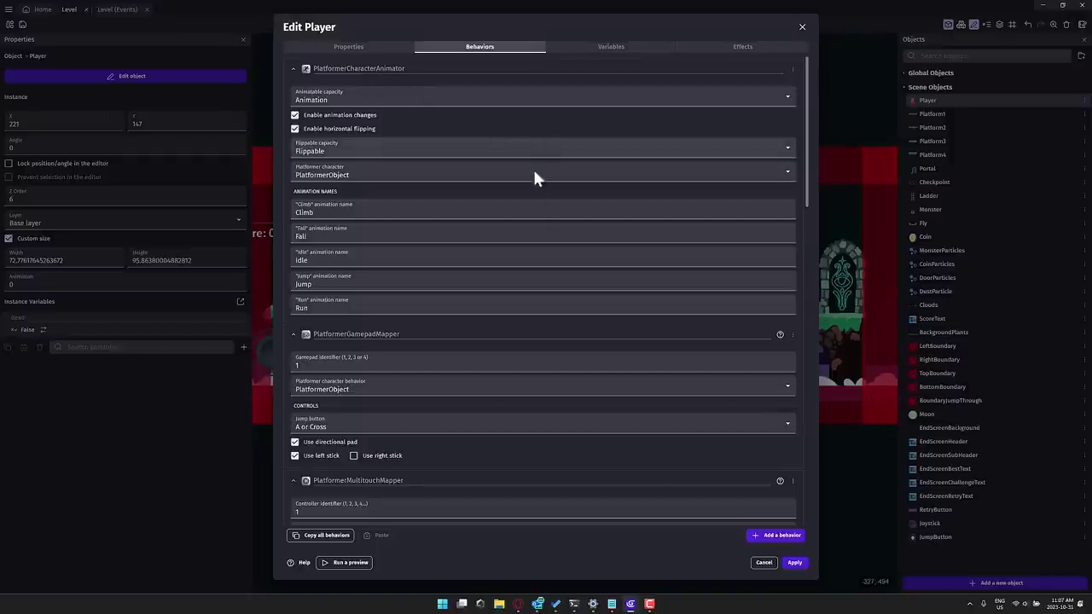
Browse the Add a new behavior catalogue, close it unchanged, and show Player's dead Boolean variable.
click(777, 536)
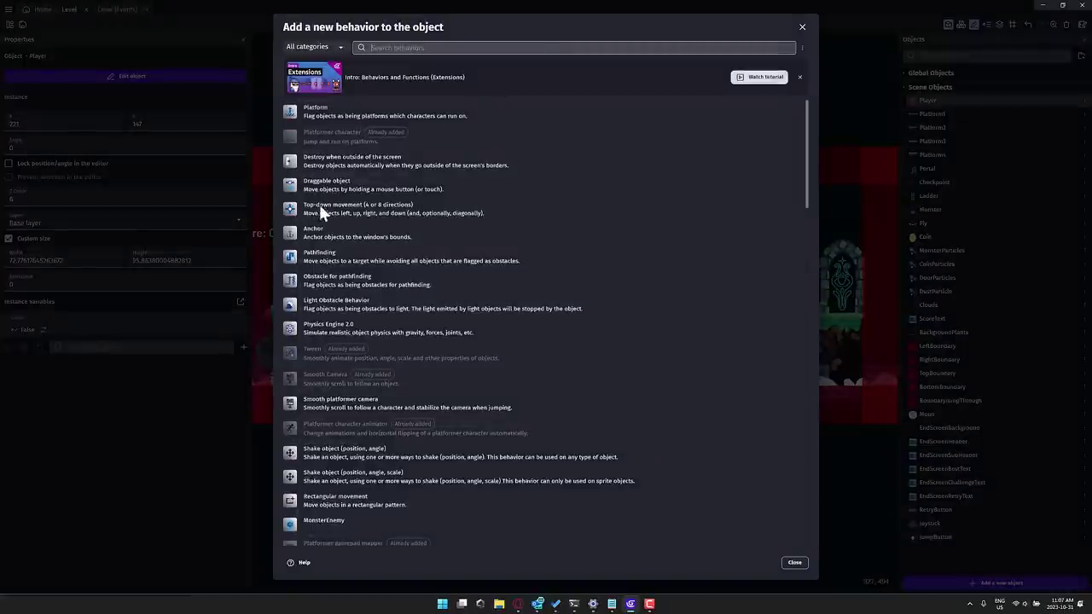
scroll(338, 229, down, 3)
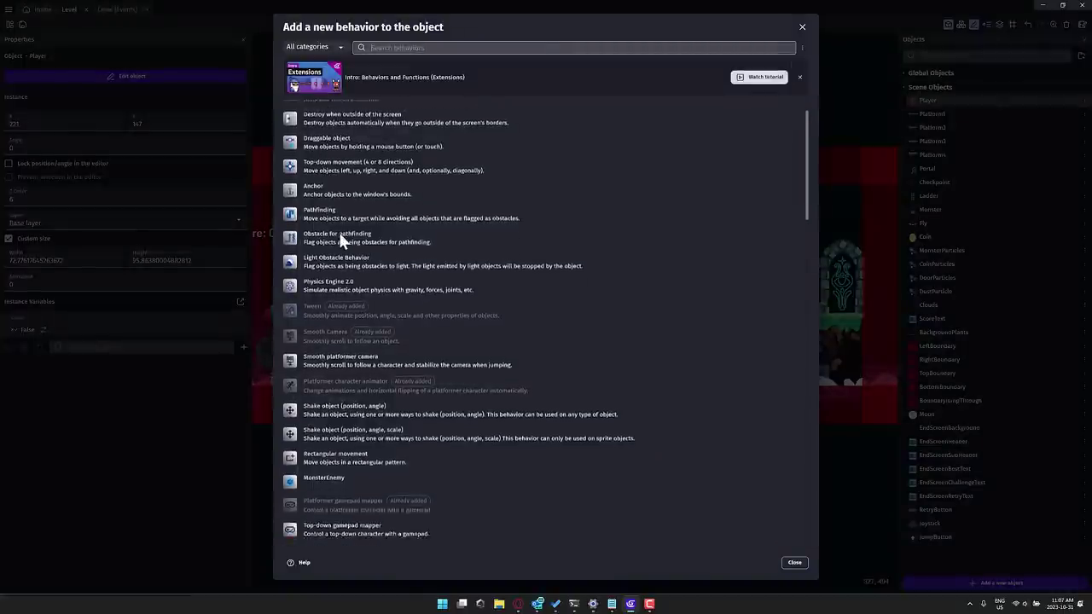
scroll(422, 277, down, 4)
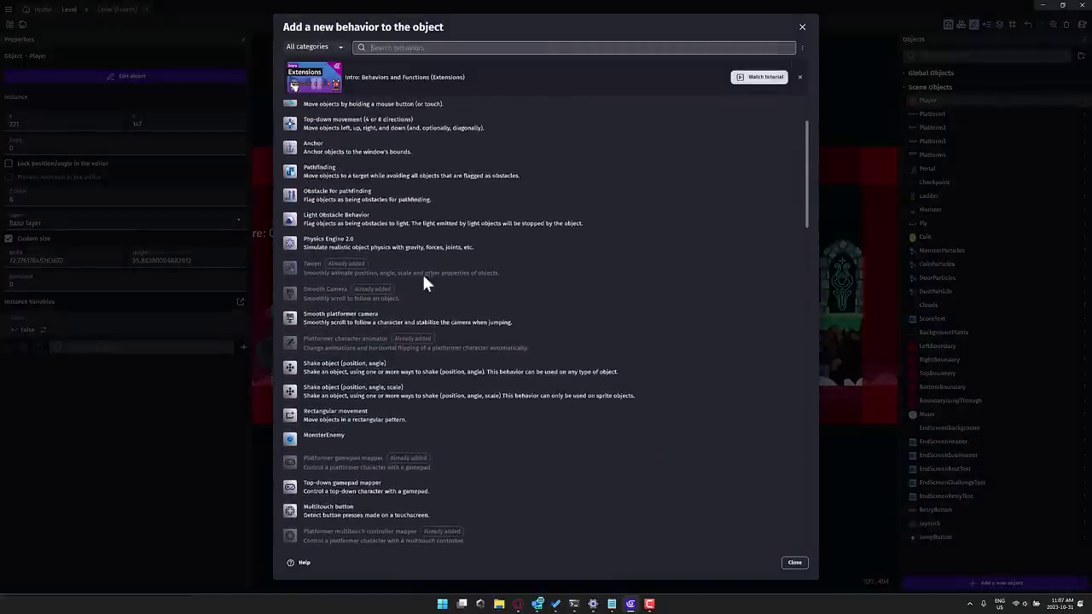
scroll(379, 330, down, 5)
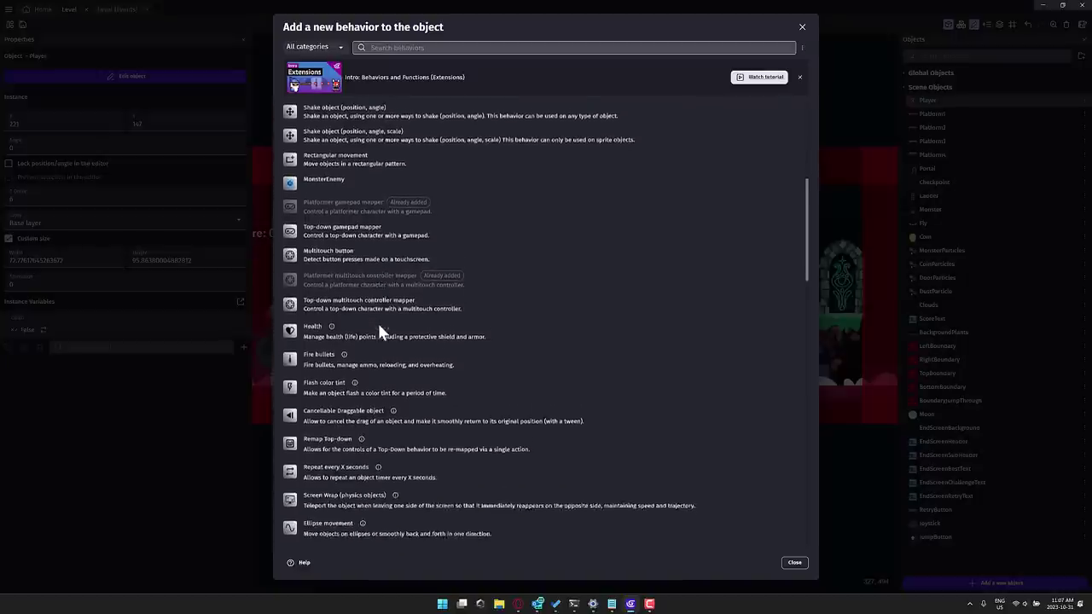
scroll(399, 352, down, 20)
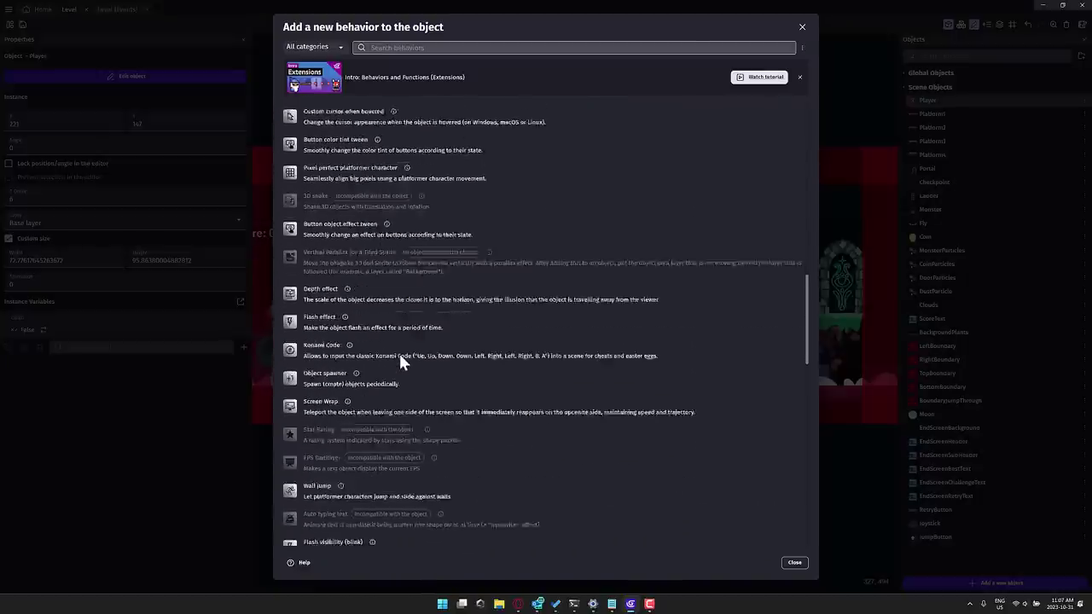
scroll(399, 350, down, 20)
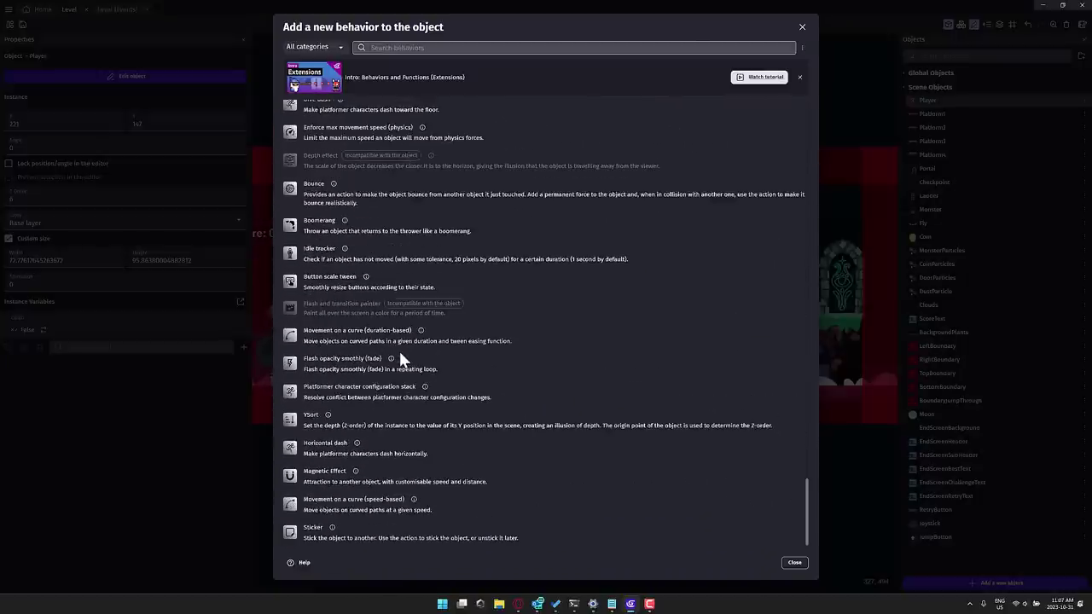
click(793, 562)
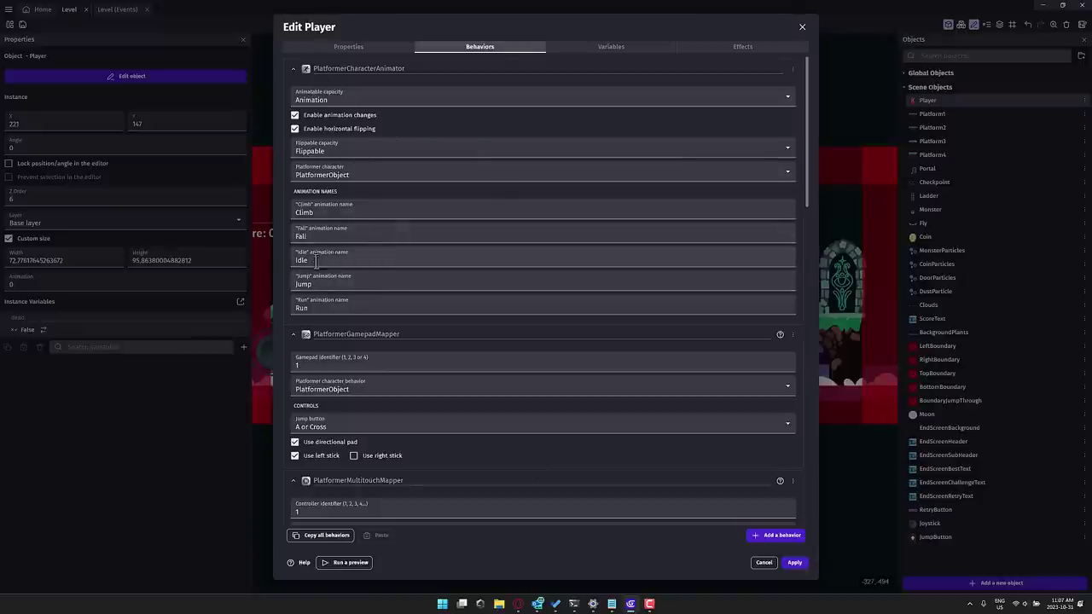
click(633, 50)
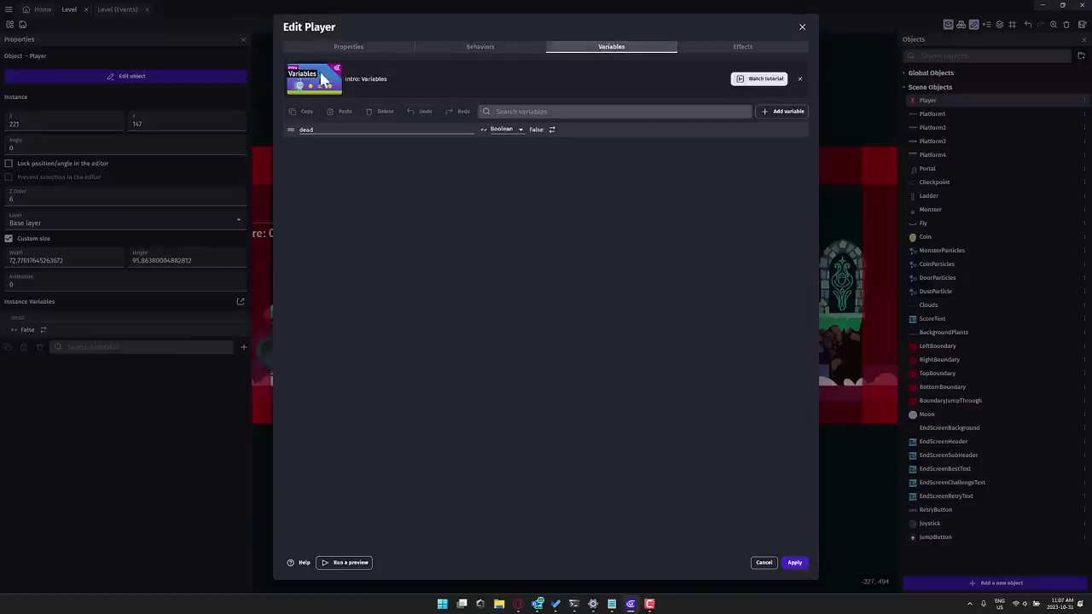
Add an Outline effect and a CRT Effect2 to Player, then cancel and discard all changes.
click(758, 49)
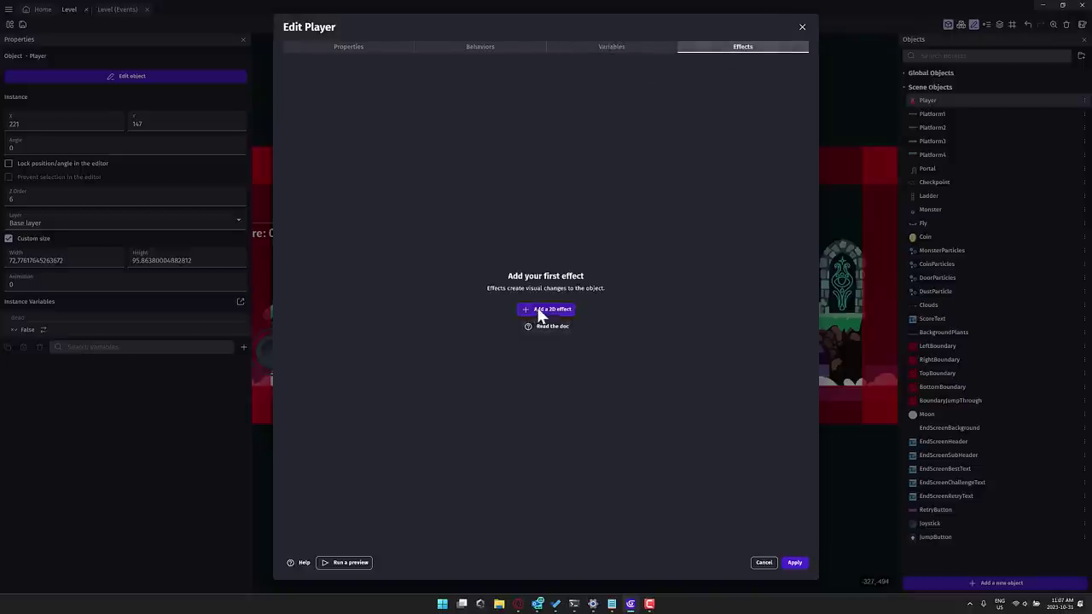
click(541, 309)
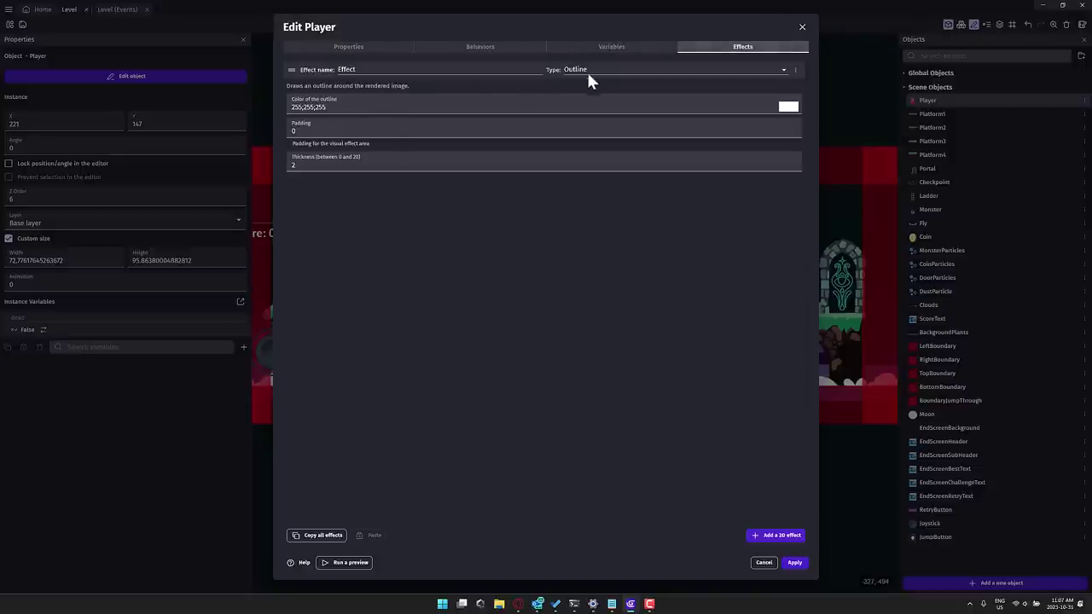
click(773, 536)
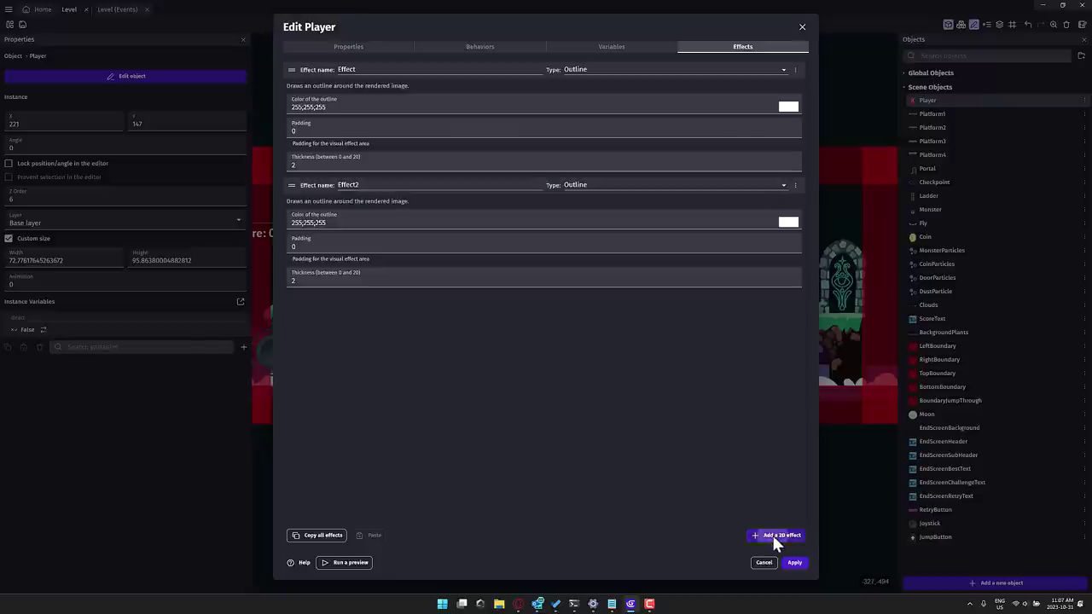
click(645, 185)
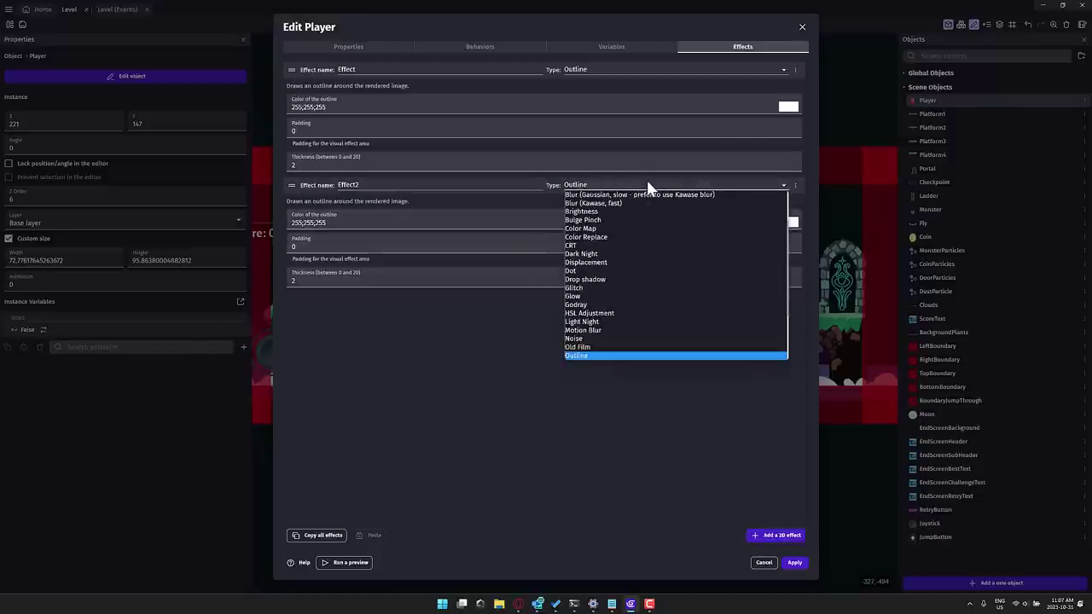
click(602, 245)
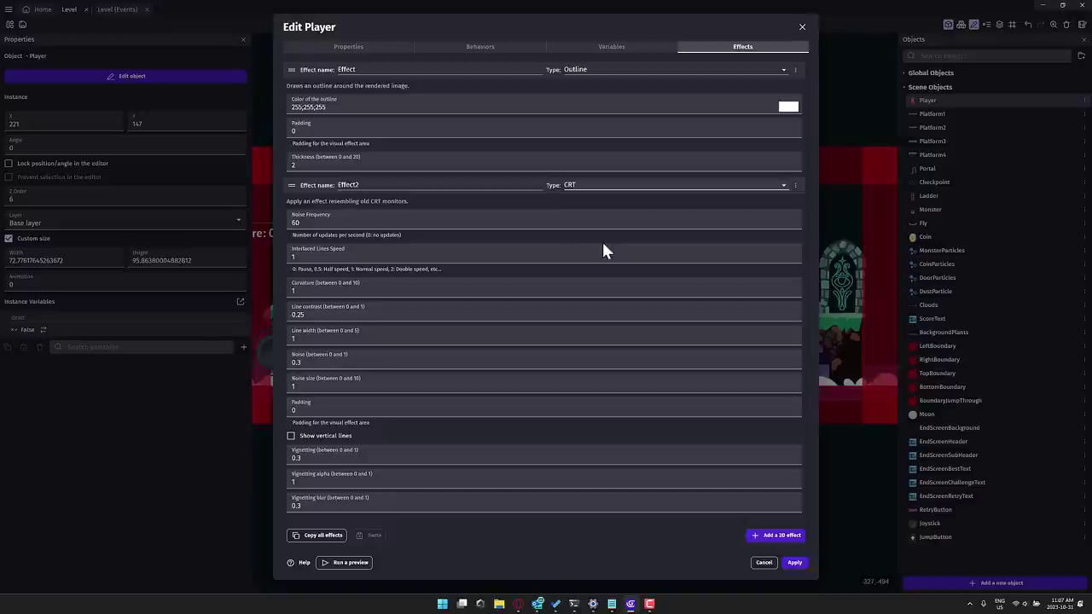
click(589, 193)
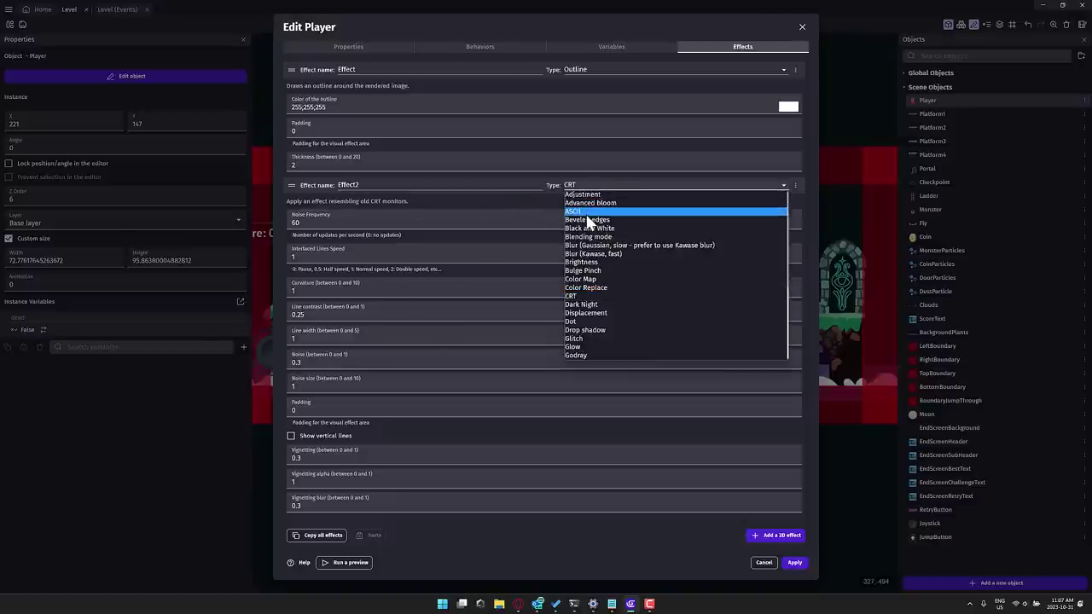
click(773, 556)
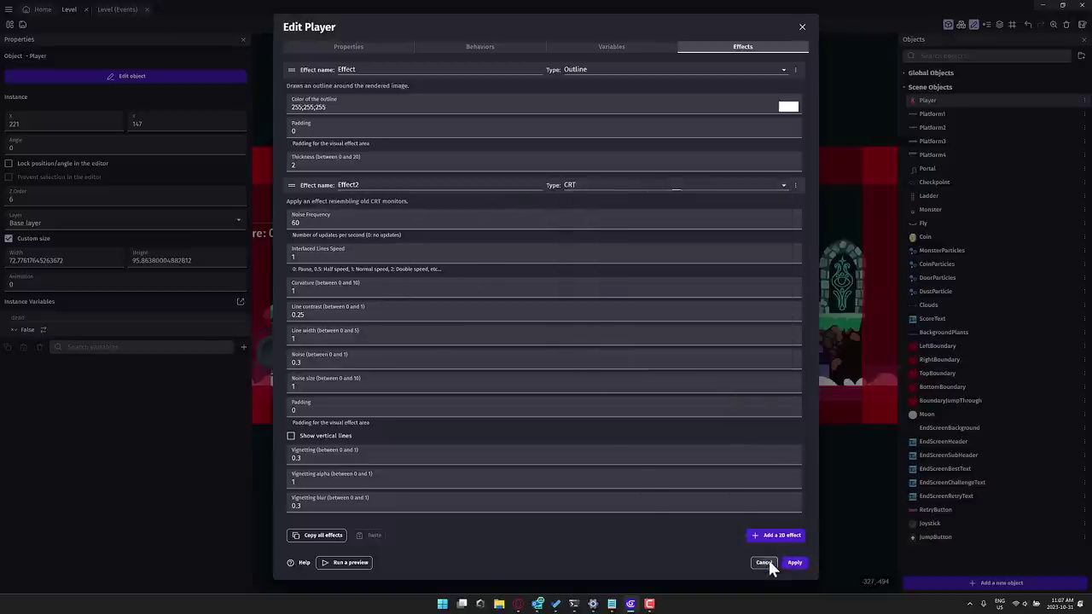
click(767, 561)
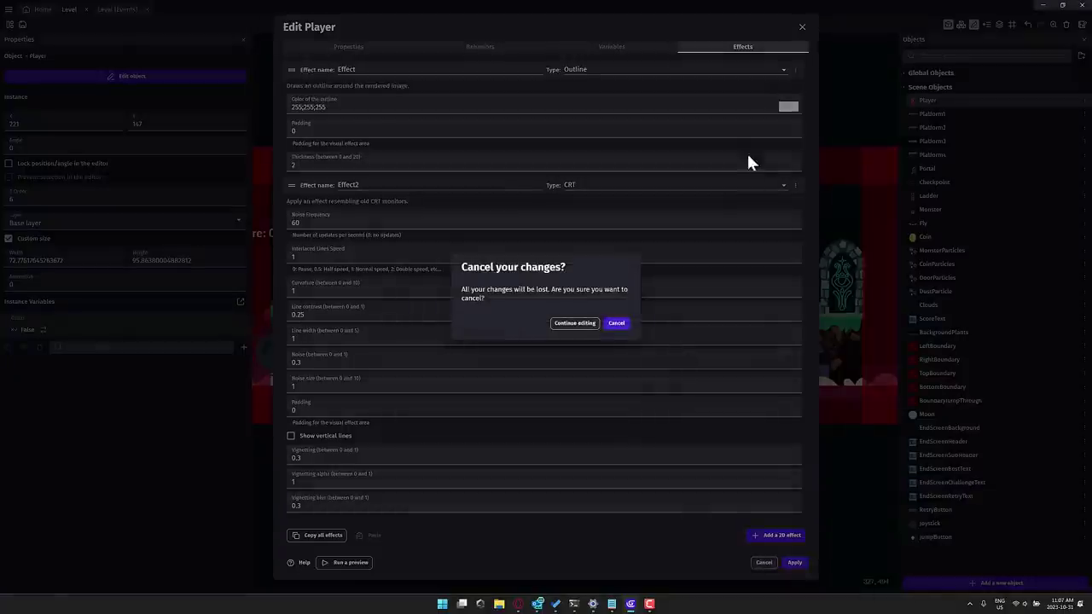
click(618, 324)
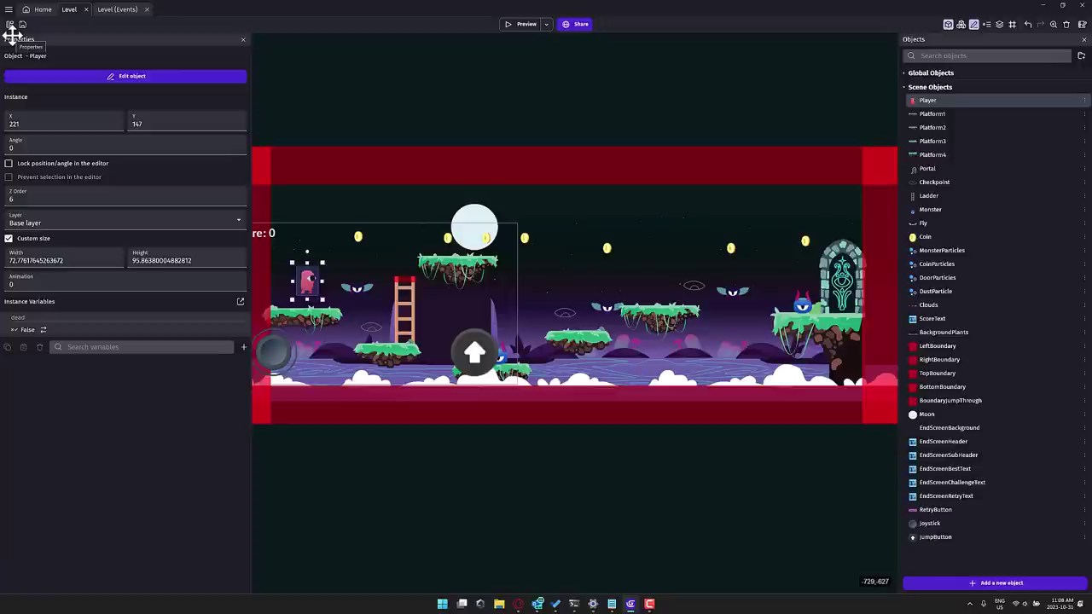
Dock the Properties panel above Objects on the right and widen that column, narrowing the scene view.
drag(17, 36, 990, 64)
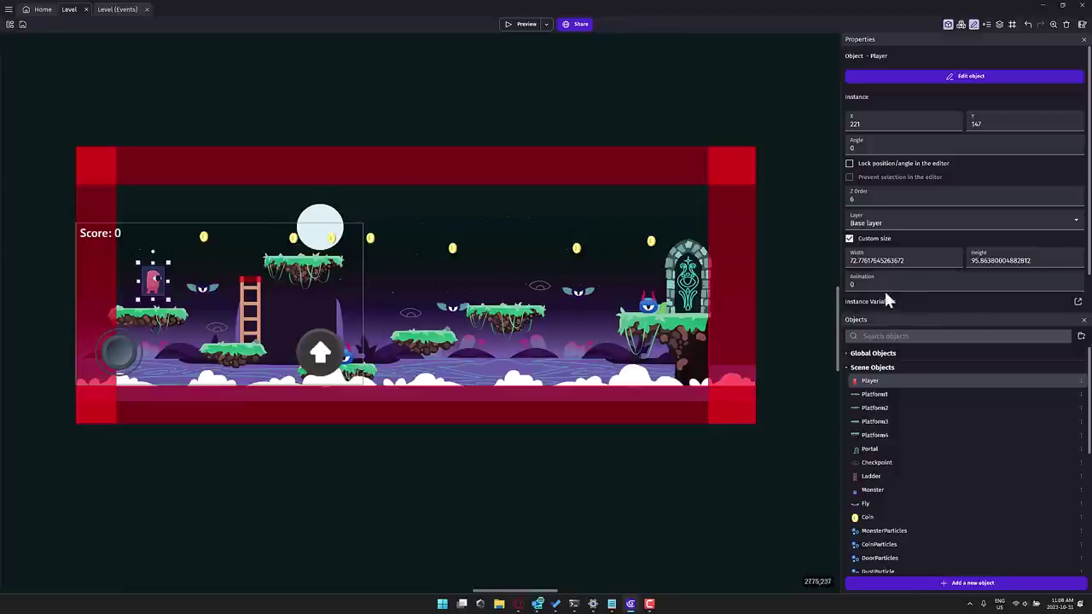
drag(956, 319, 134, 121)
scroll(894, 437, down, 1)
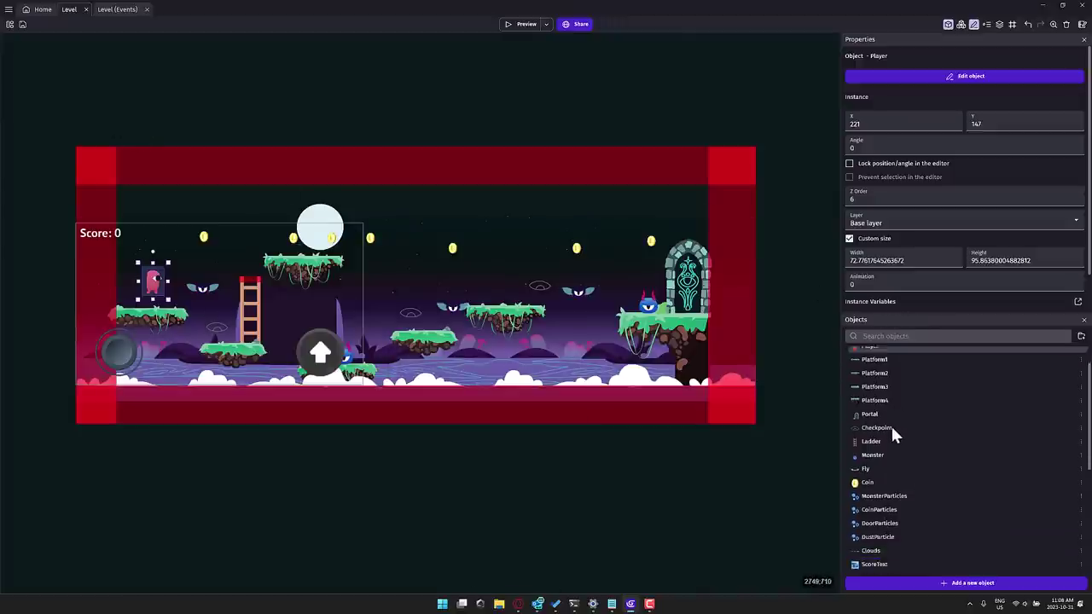
scroll(927, 404, up, 1)
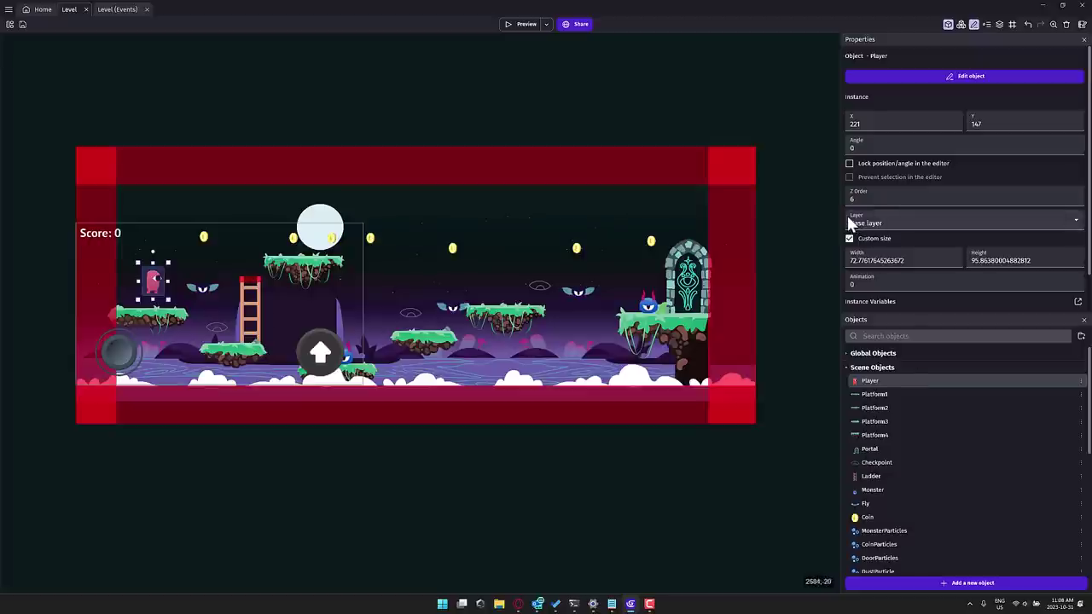
drag(843, 215, 587, 221)
scroll(833, 468, down, 3)
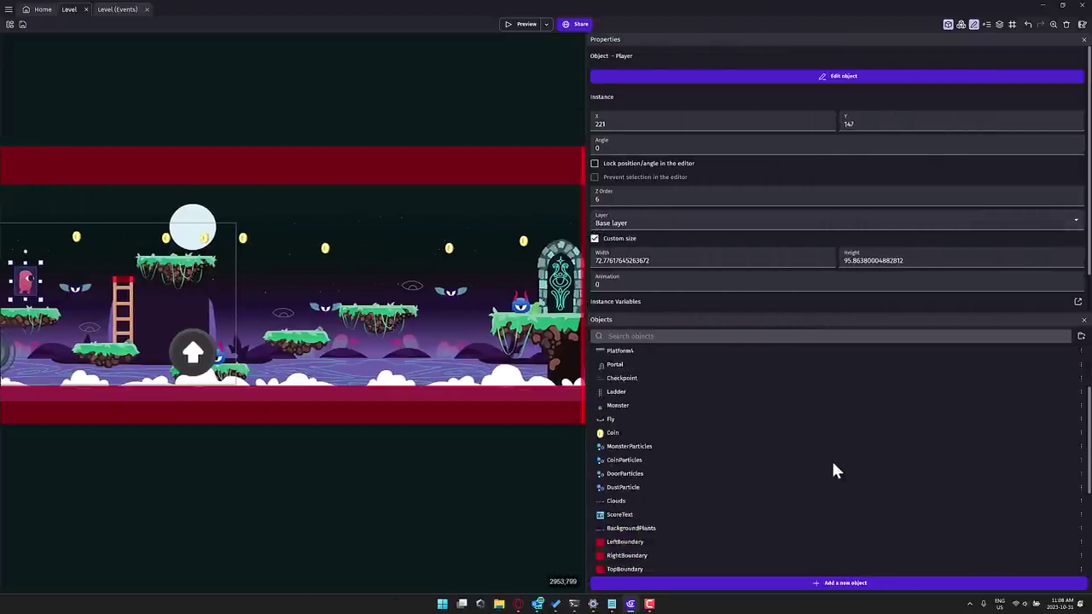
scroll(833, 469, up, 3)
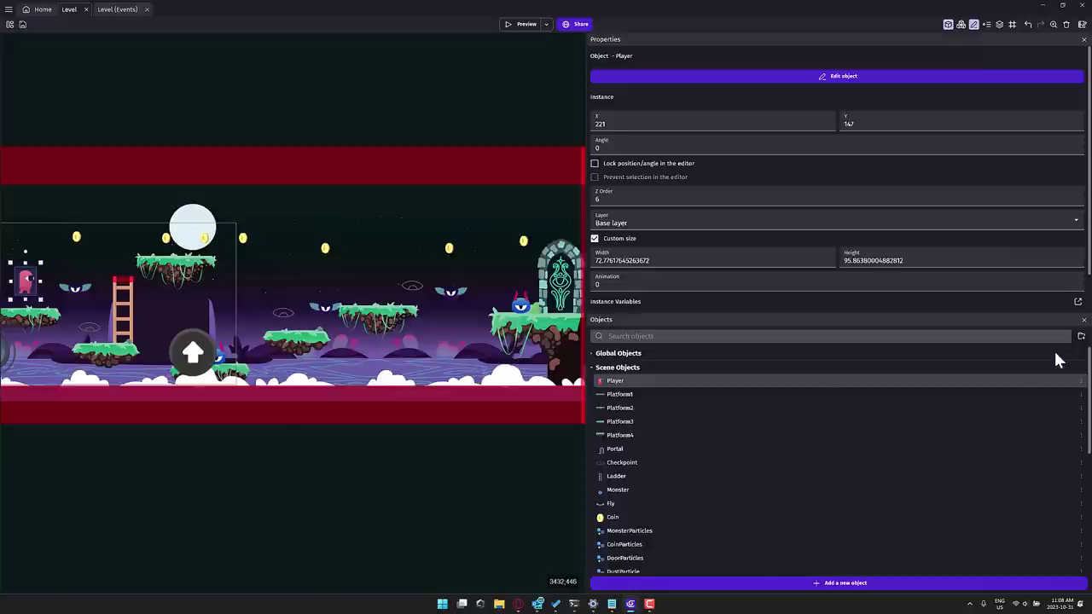
Create two object folders named Temp and Downloads in the Objects panel.
click(1081, 336)
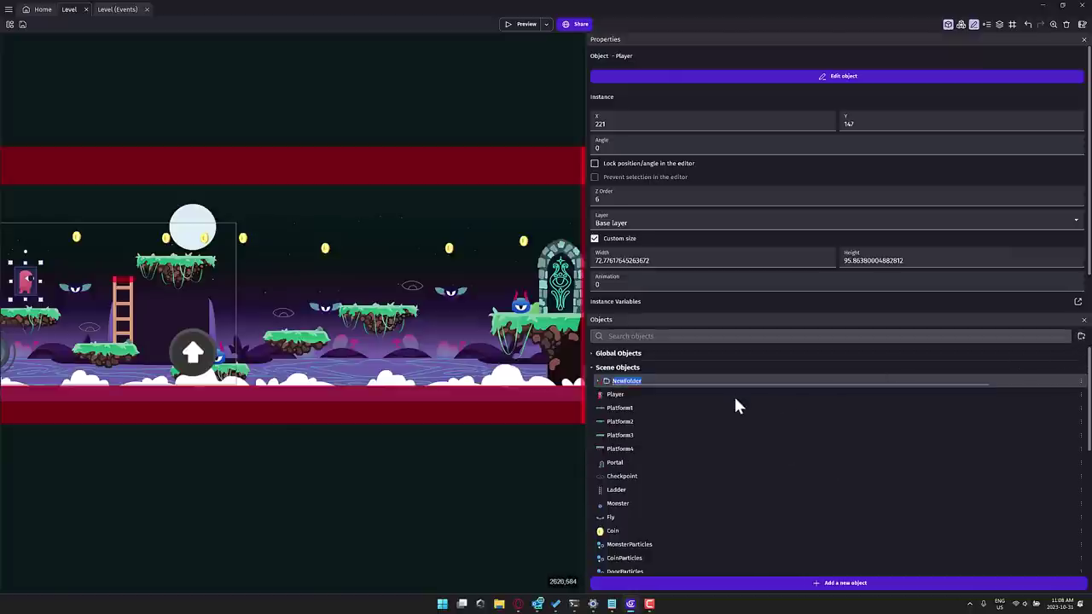
text(Temp)
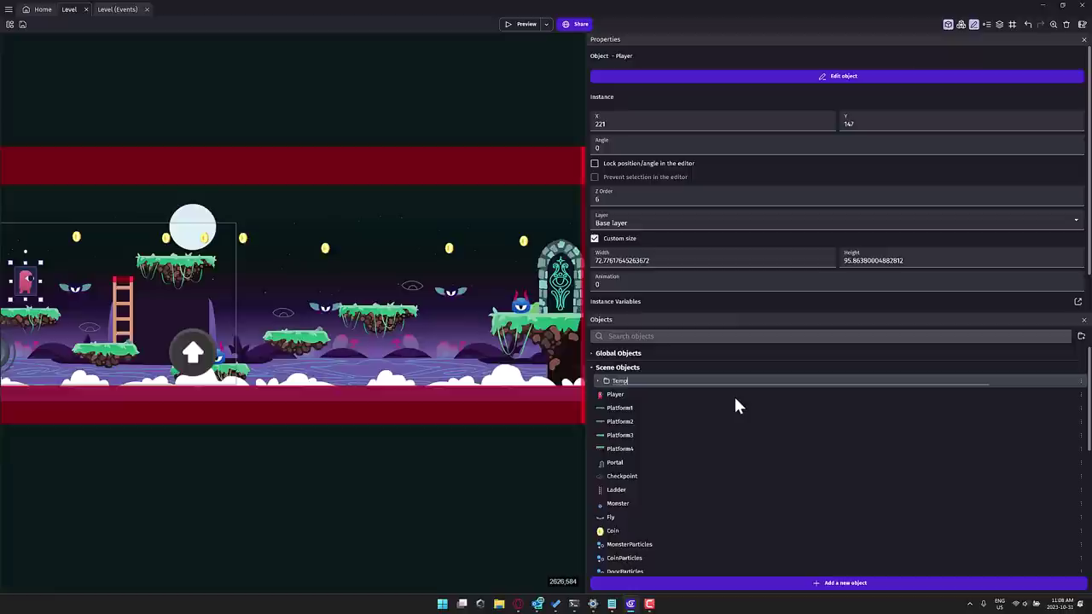
key(Return)
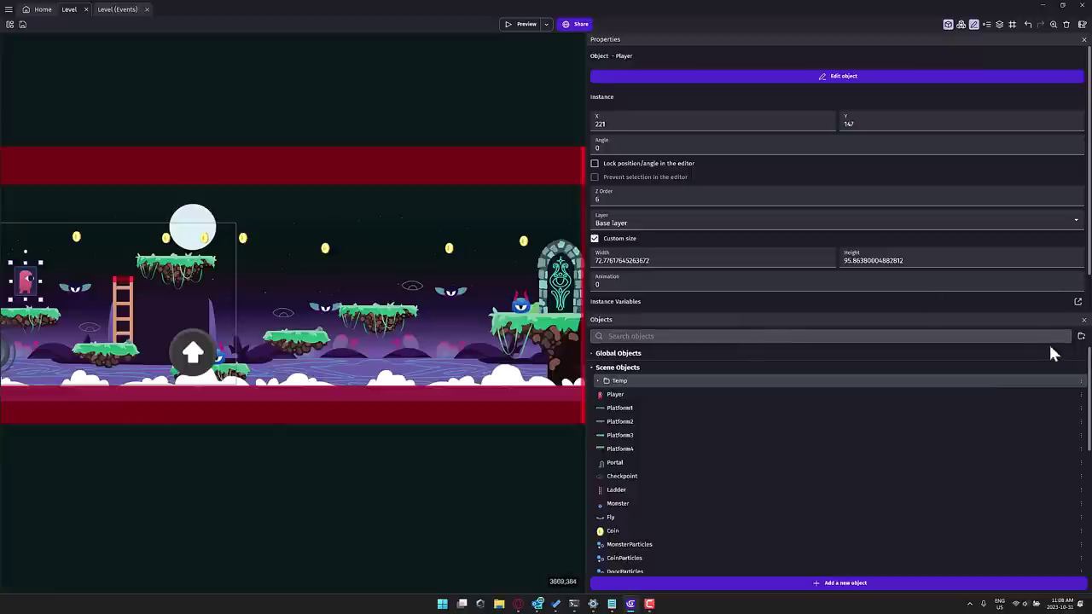
click(1081, 336)
text(P)
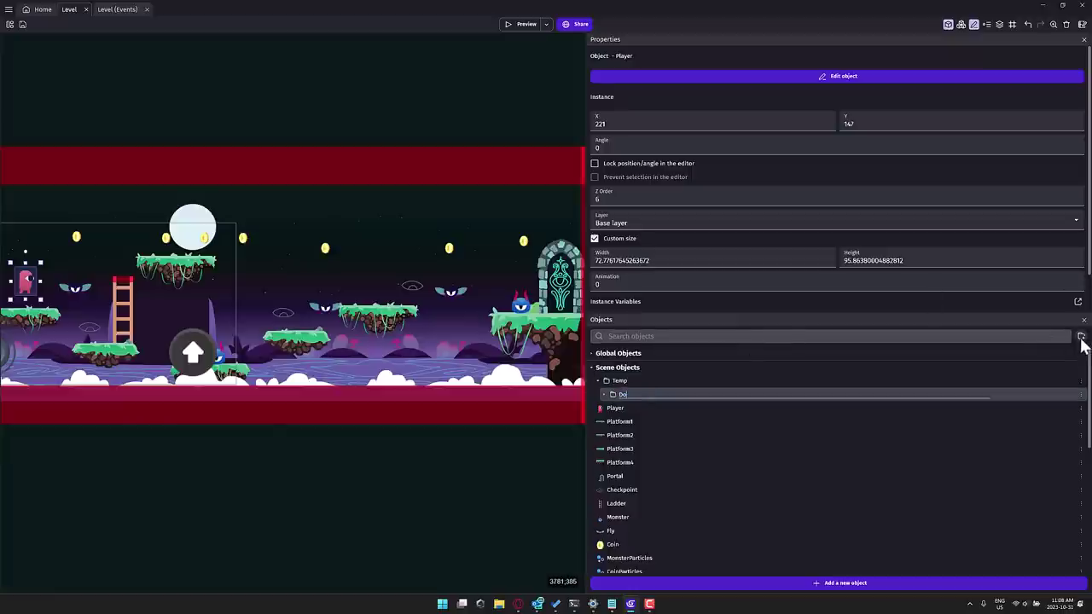
text(ownloads)
key(Return)
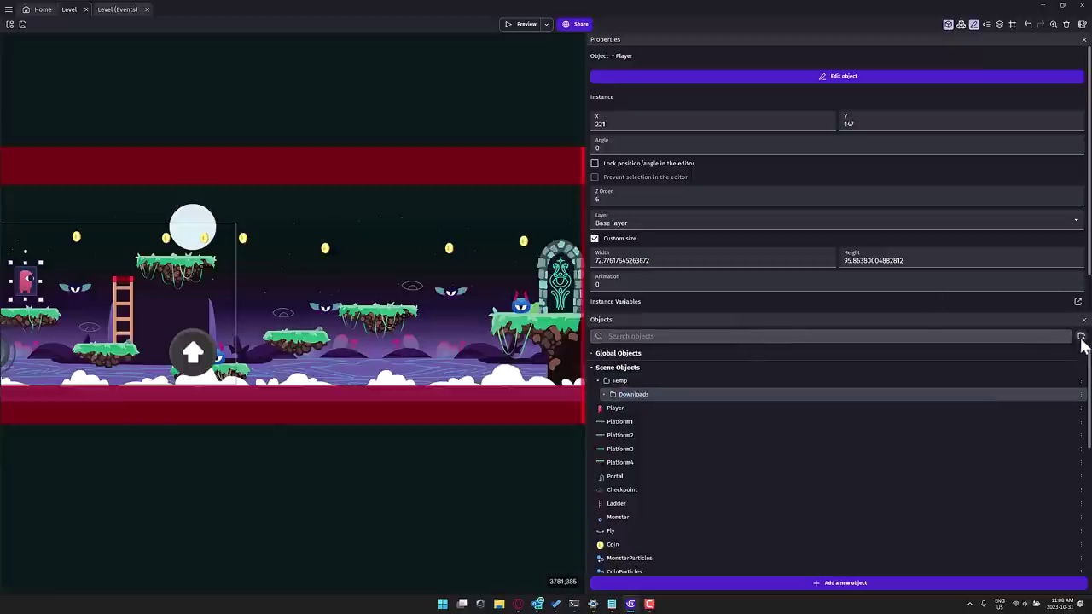
Move Downloads out of Temp and Platform1 into Temp, then switch to the web browser.
mouse_move(640, 398)
mouse_down()
mouse_move(617, 383)
mouse_move(620, 367)
mouse_move(629, 382)
mouse_up()
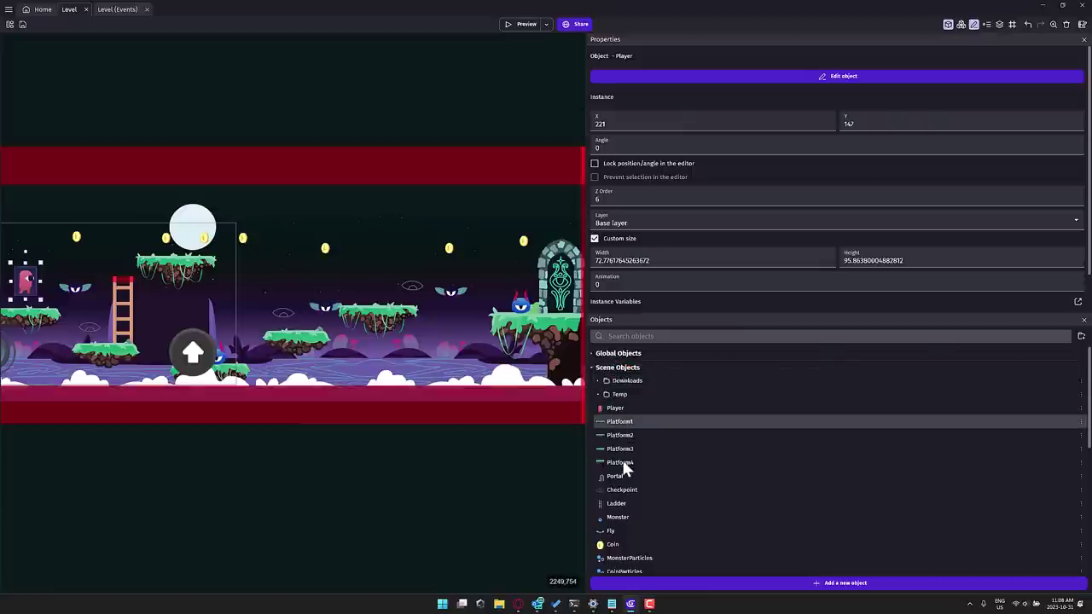
drag(628, 422, 631, 397)
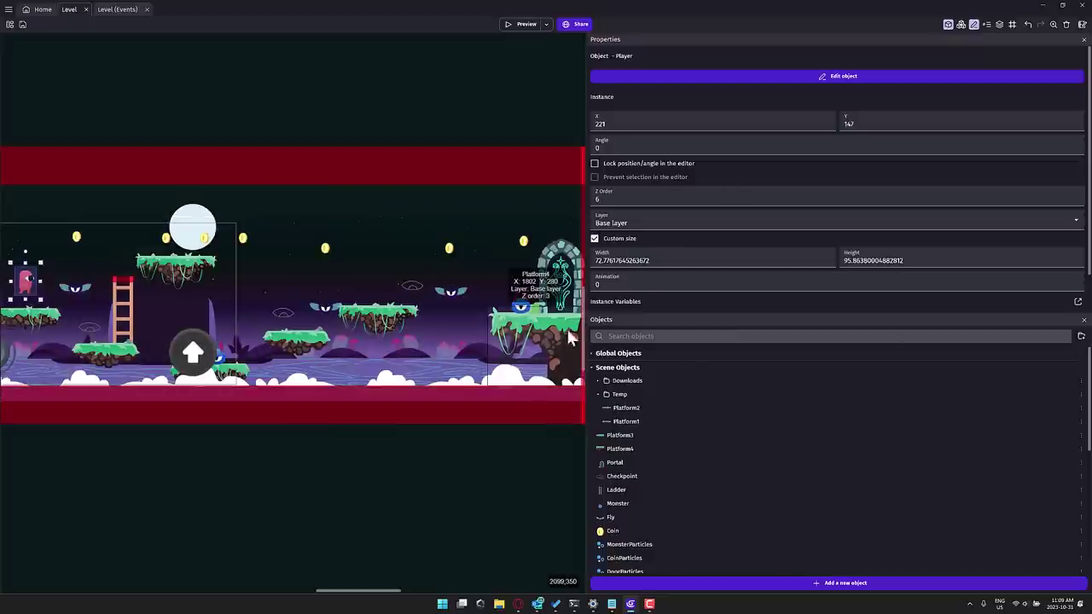
click(518, 604)
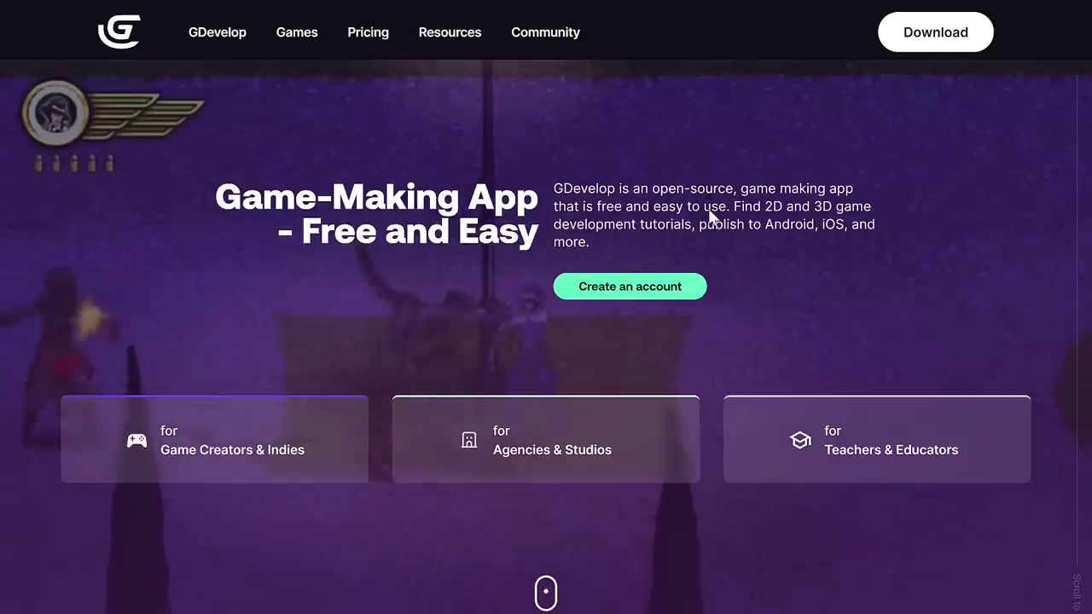
Scroll the gdevelop.io homepage down to the Try it online and Download buttons.
scroll(714, 218, down, 3)
scroll(717, 222, down, 4)
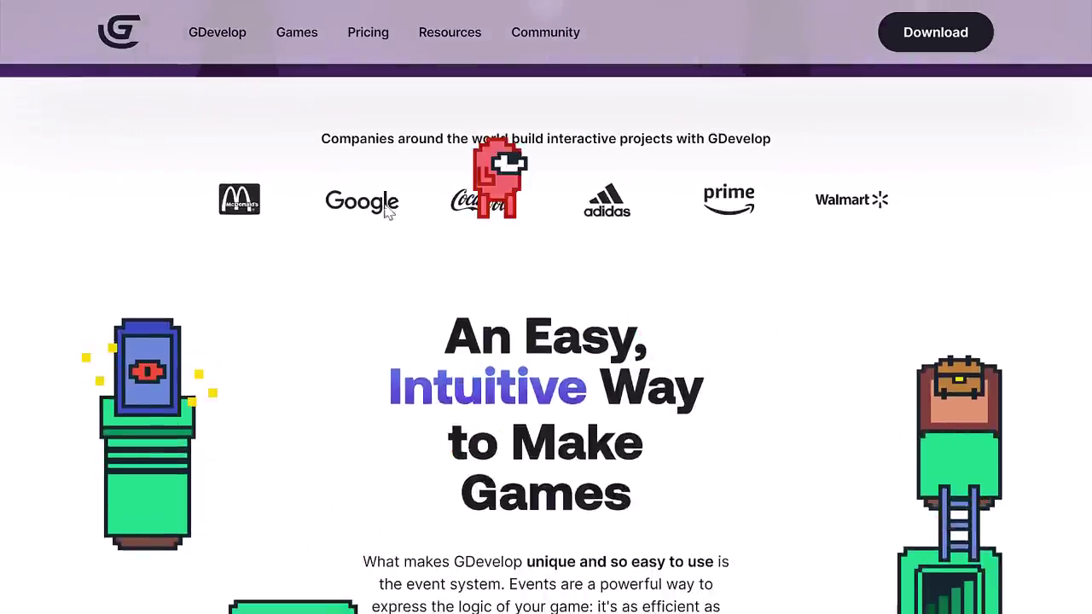
scroll(553, 354, down, 1)
scroll(627, 248, down, 4)
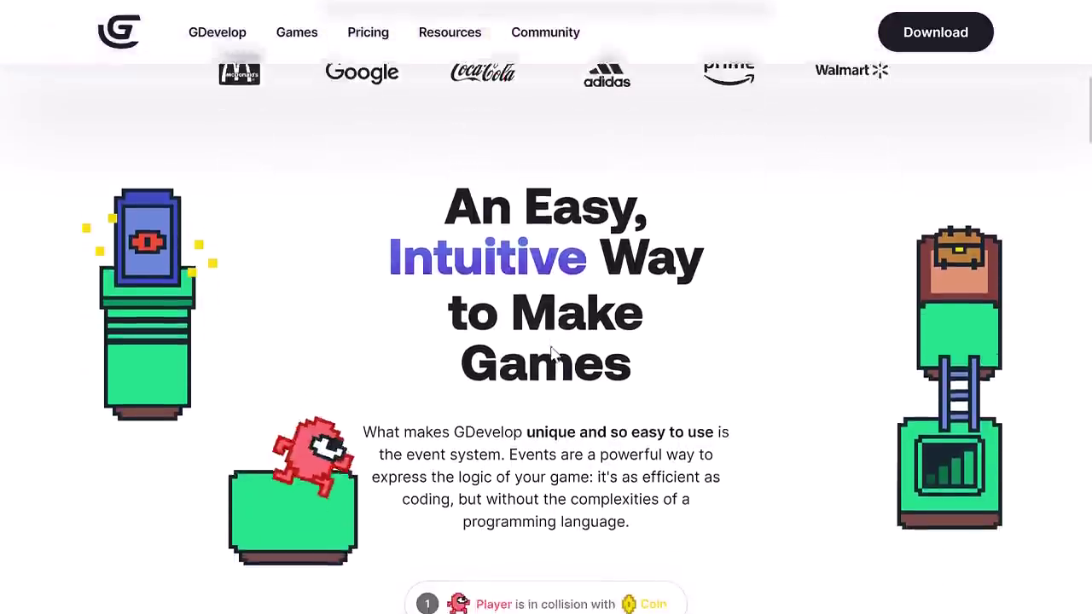
scroll(628, 249, down, 7)
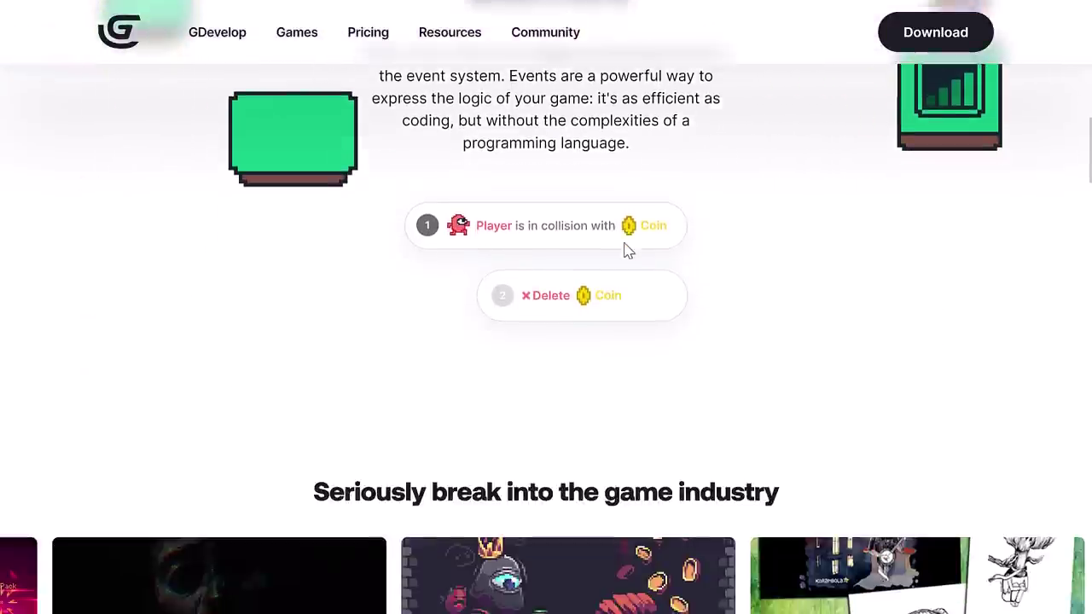
scroll(627, 250, down, 9)
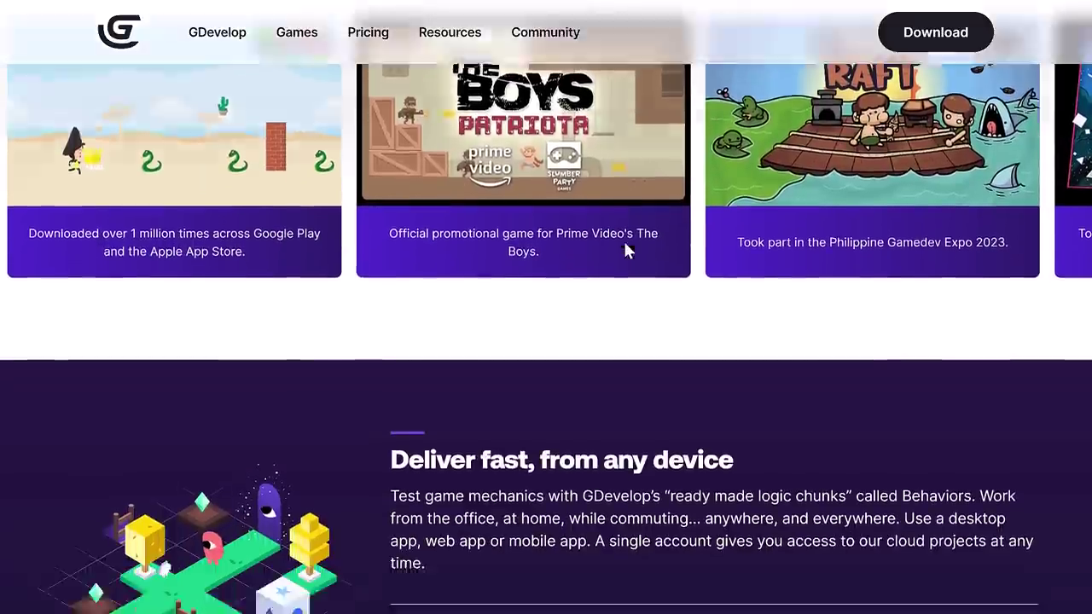
scroll(625, 247, down, 8)
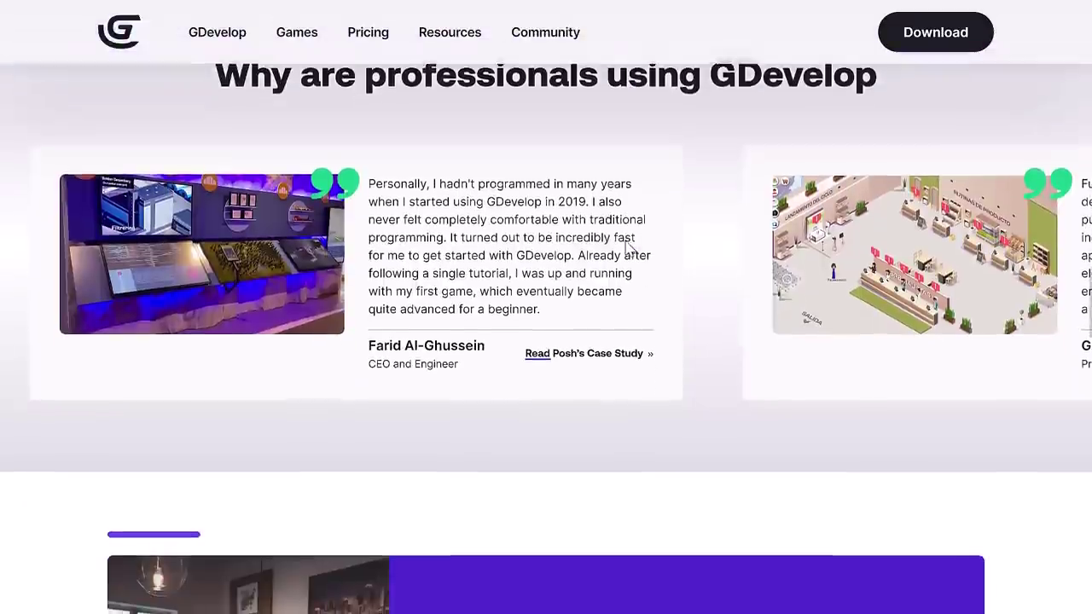
scroll(627, 247, down, 7)
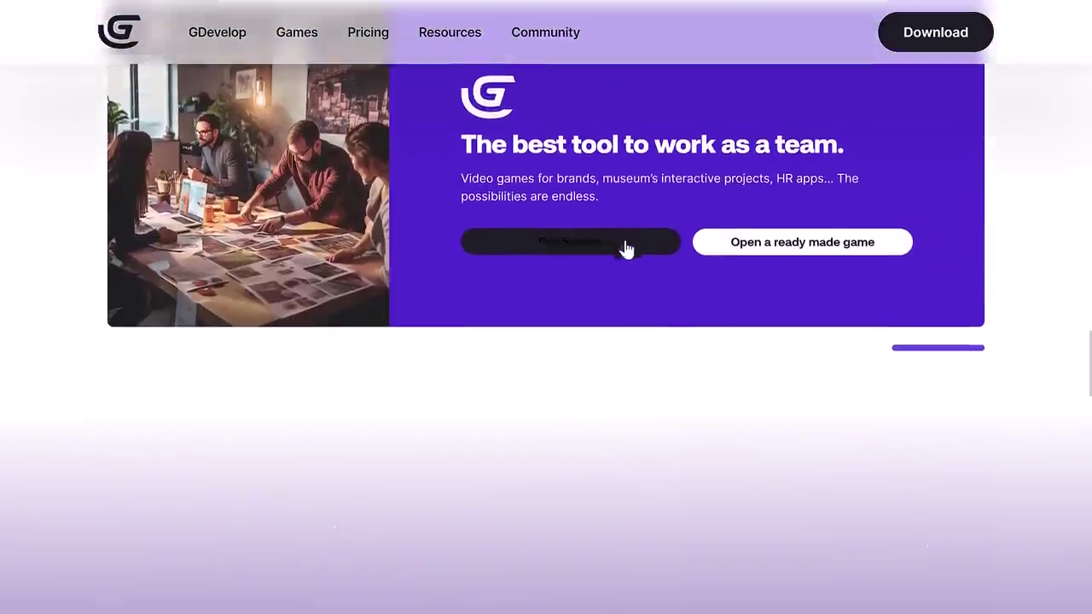
scroll(625, 248, down, 7)
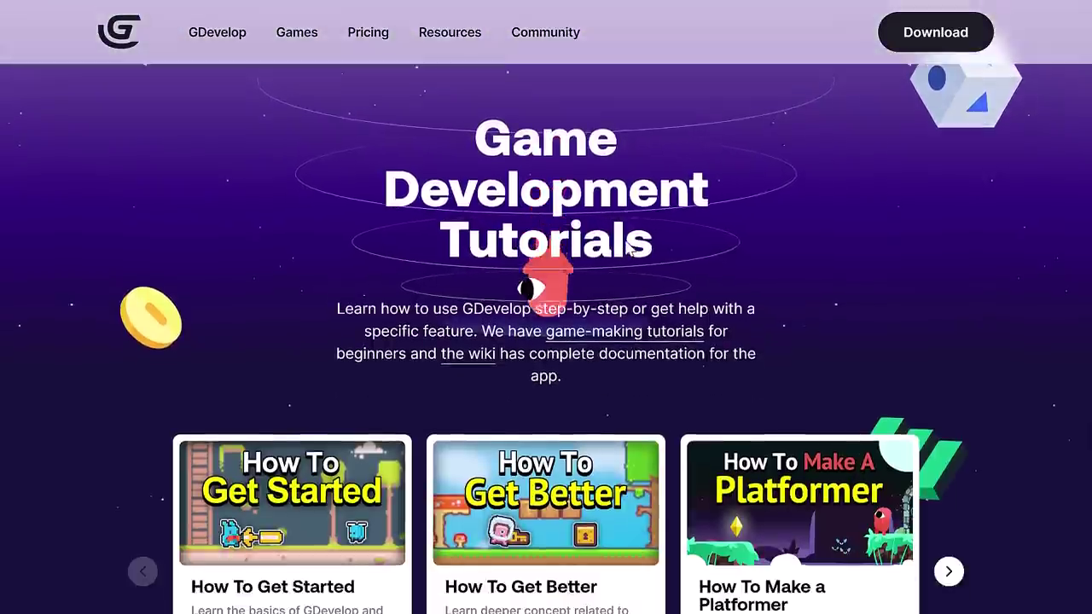
scroll(461, 246, down, 3)
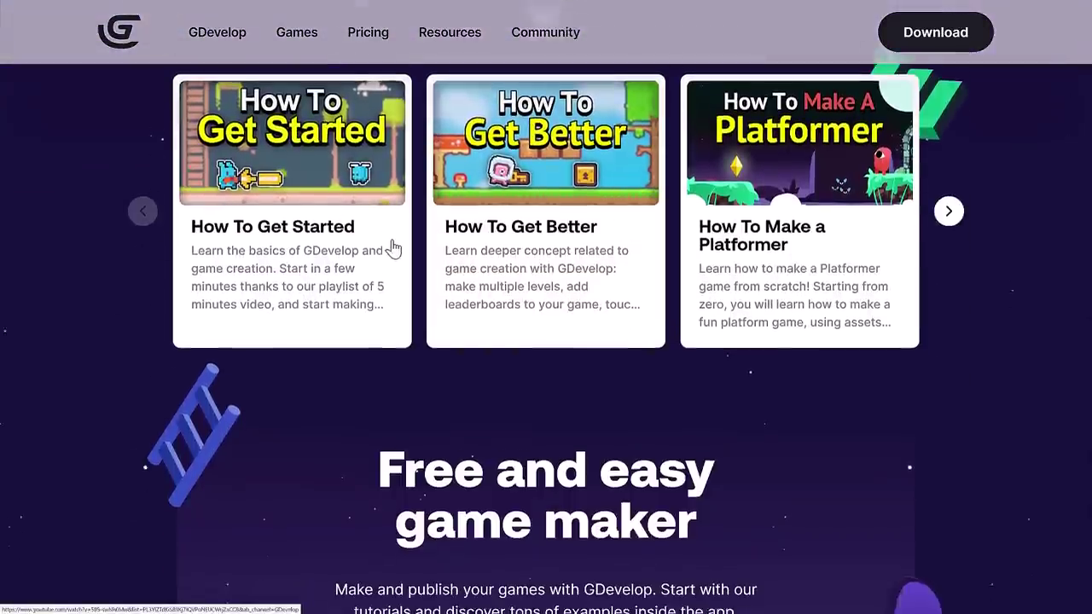
scroll(393, 249, up, 3)
scroll(393, 242, down, 3)
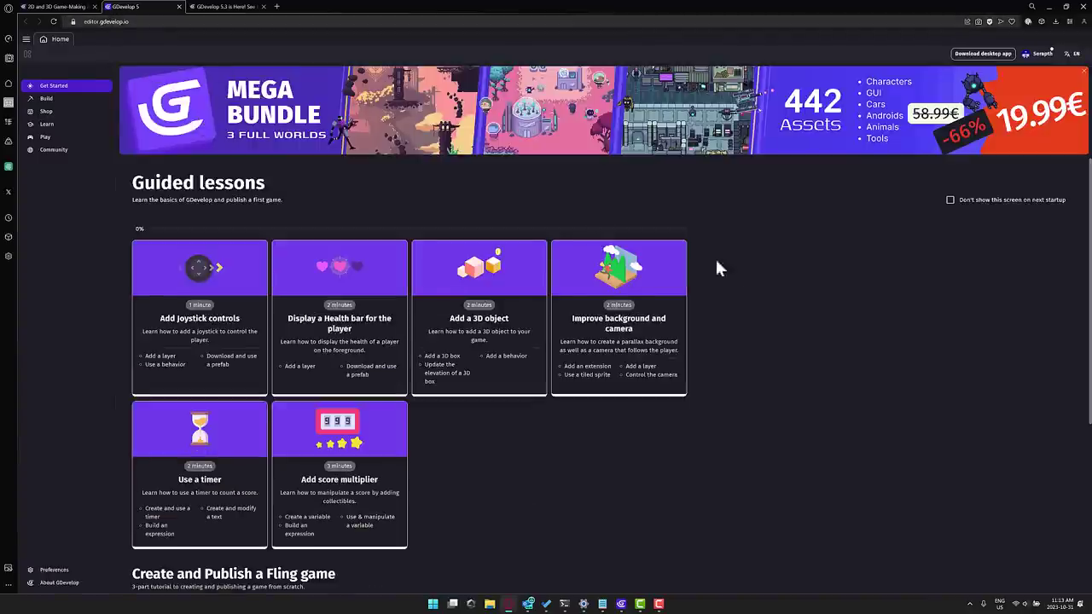
Switch the web app to full screen and start the Add joystick controls guided lesson.
key(F11)
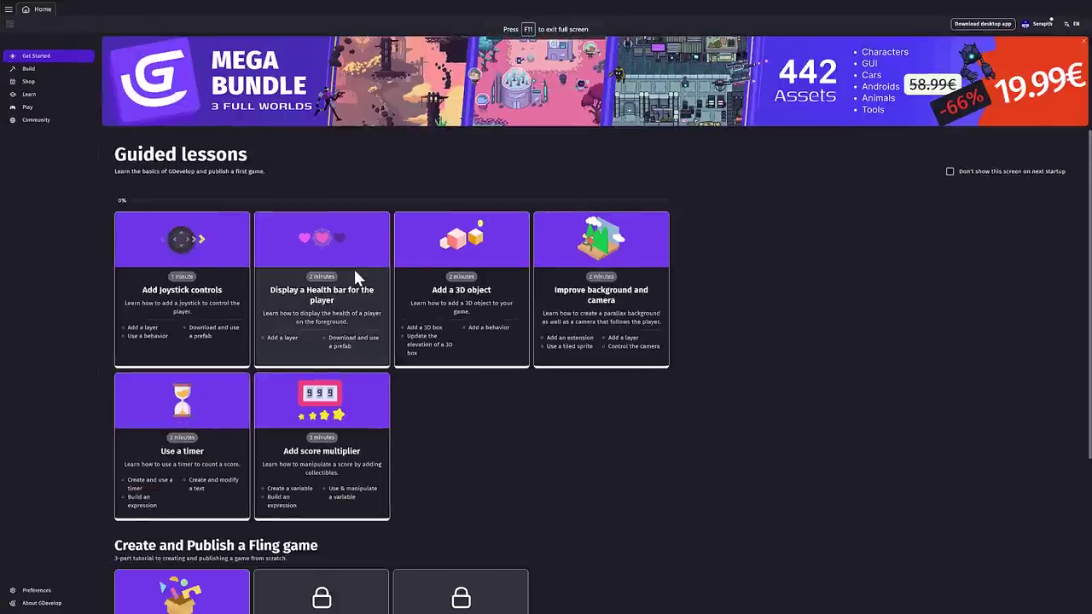
click(167, 249)
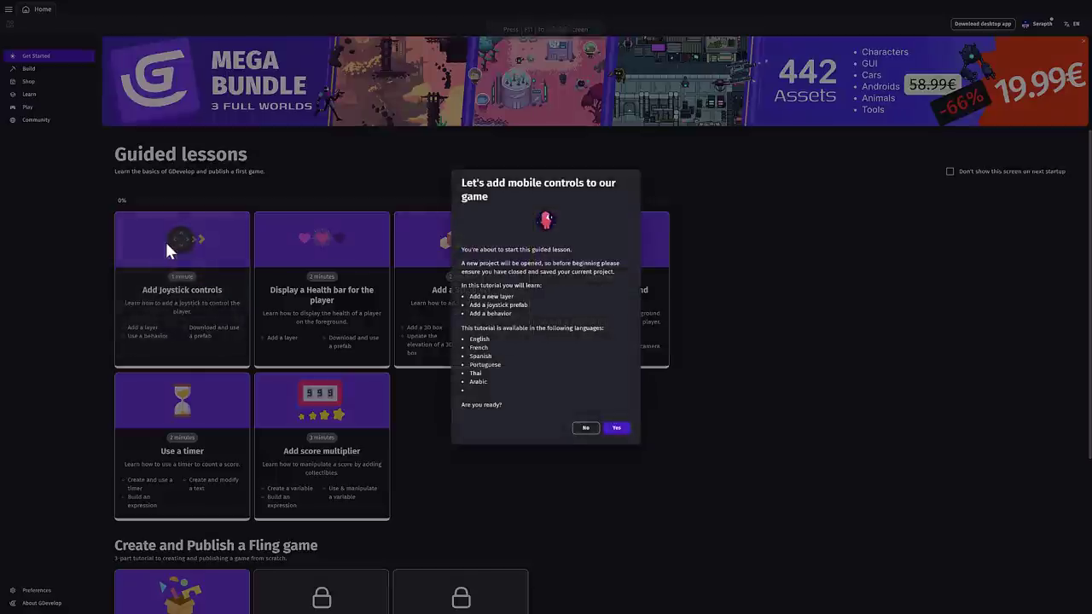
click(627, 428)
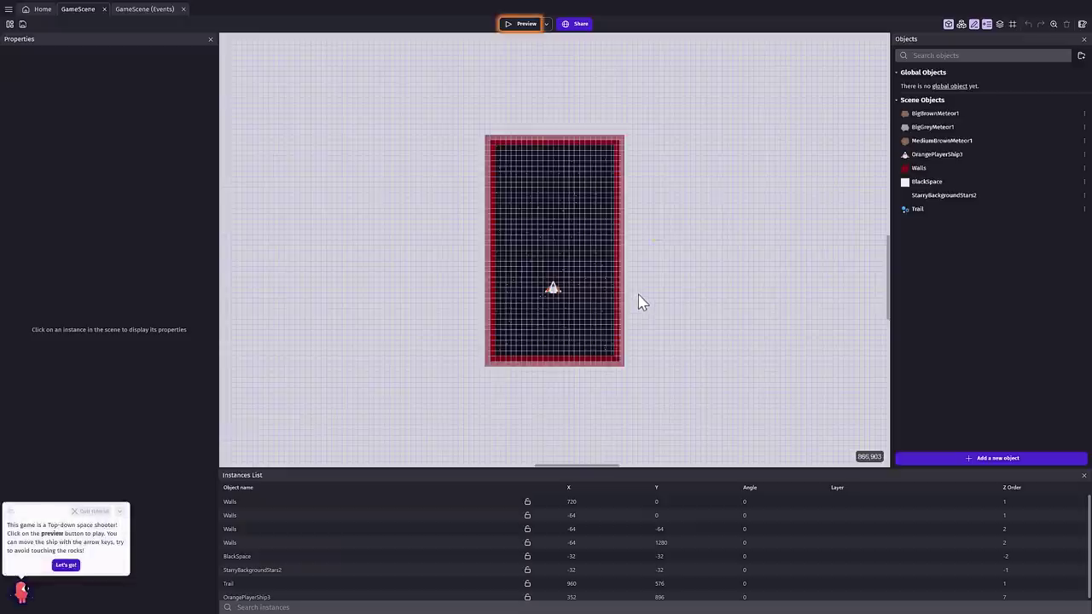
Select the OrangePlayerShip3 instance on the GameScene canvas to show its properties.
click(554, 290)
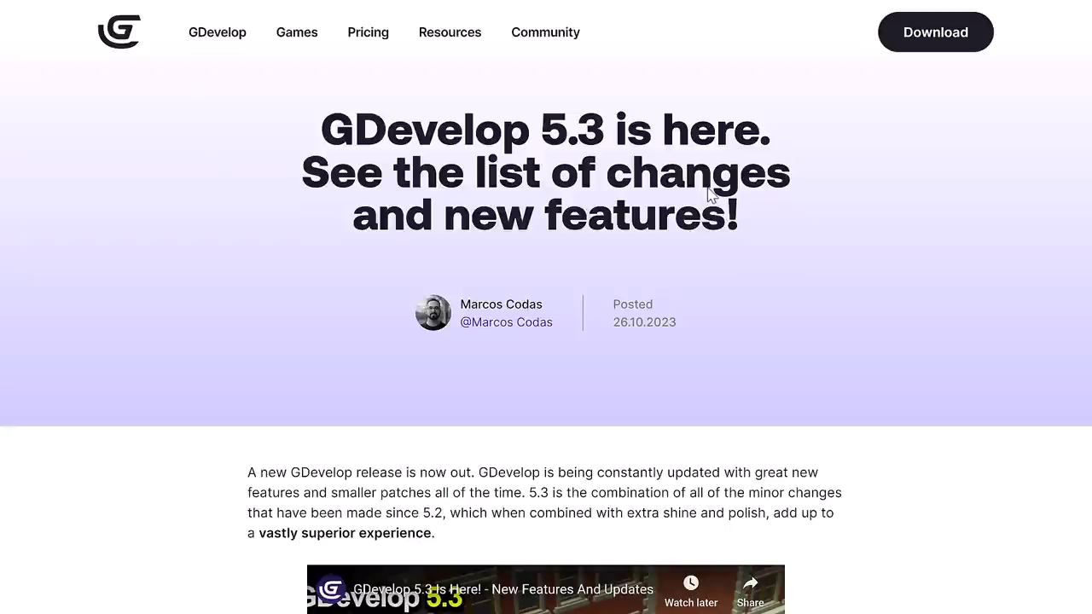
Scroll the 5.3 release notes past the videos and 3D section to Steamworks integration.
scroll(726, 475, down, 2)
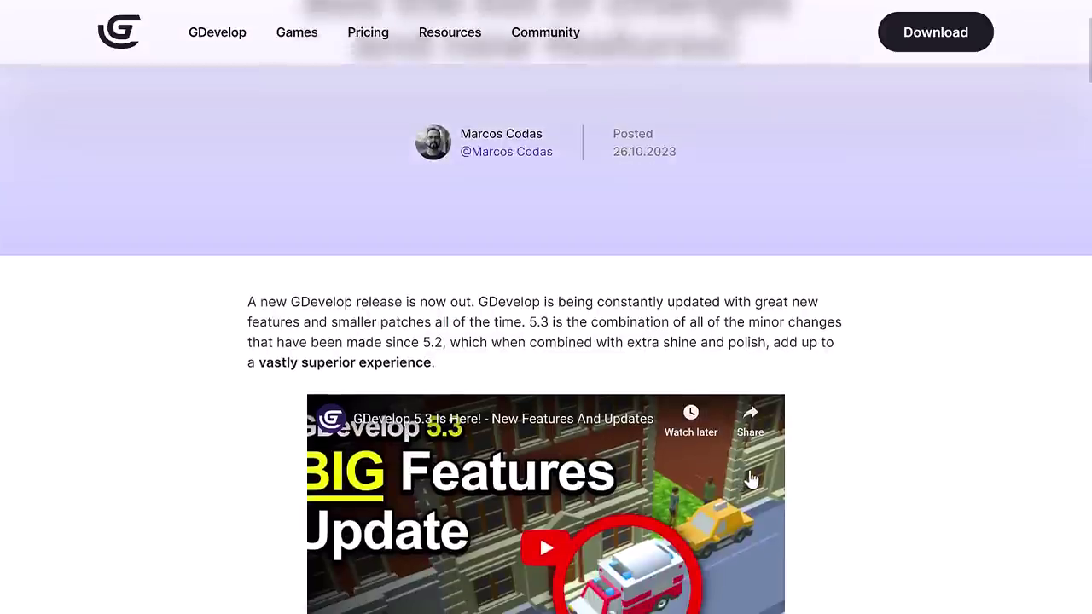
scroll(797, 468, down, 4)
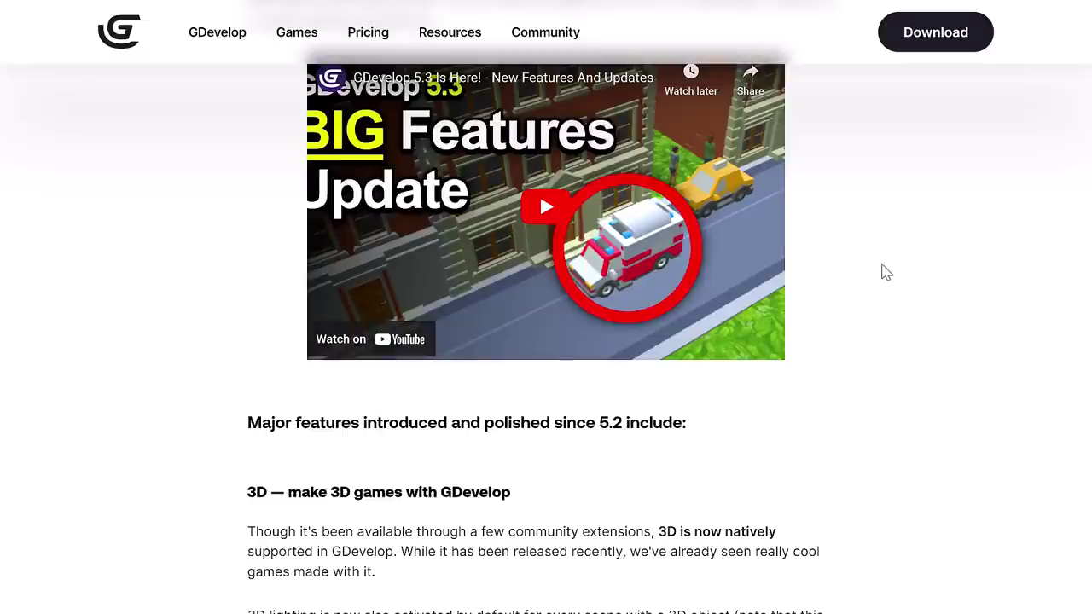
scroll(883, 256, down, 3)
scroll(883, 256, down, 2)
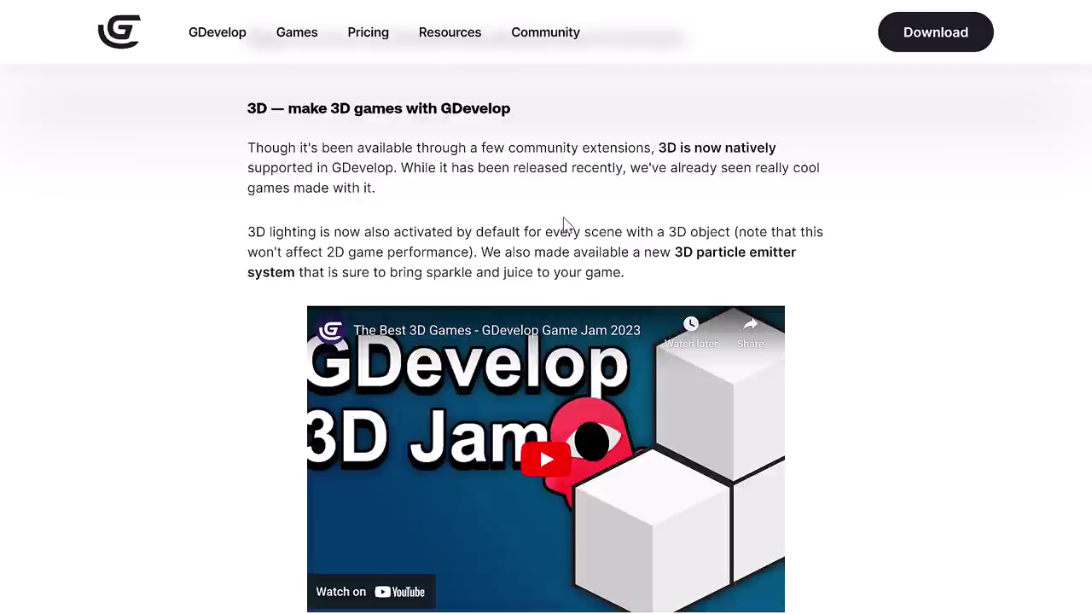
scroll(565, 248, down, 1)
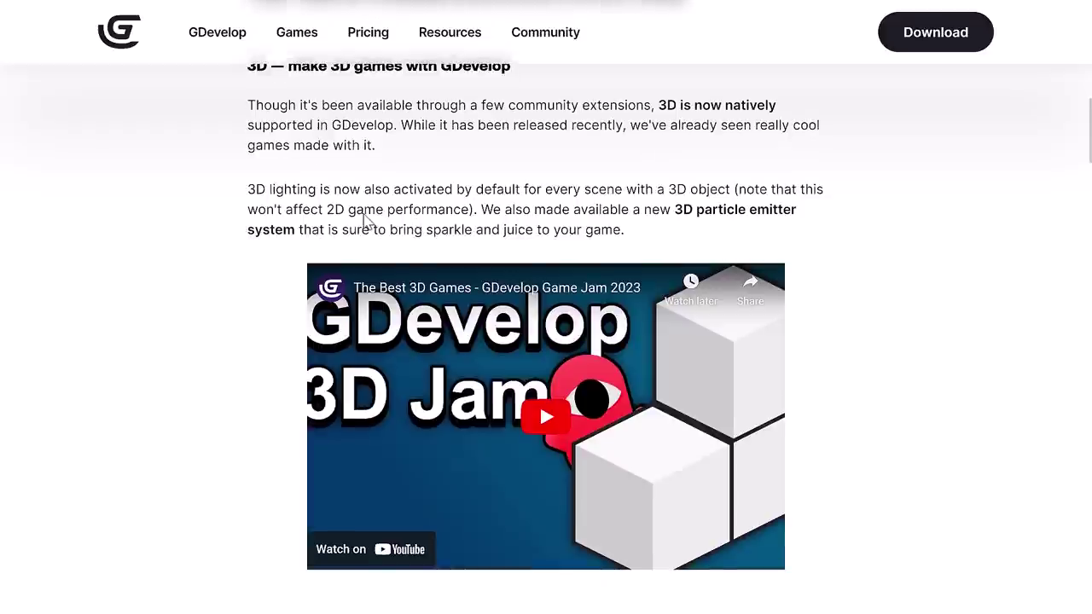
scroll(358, 207, down, 3)
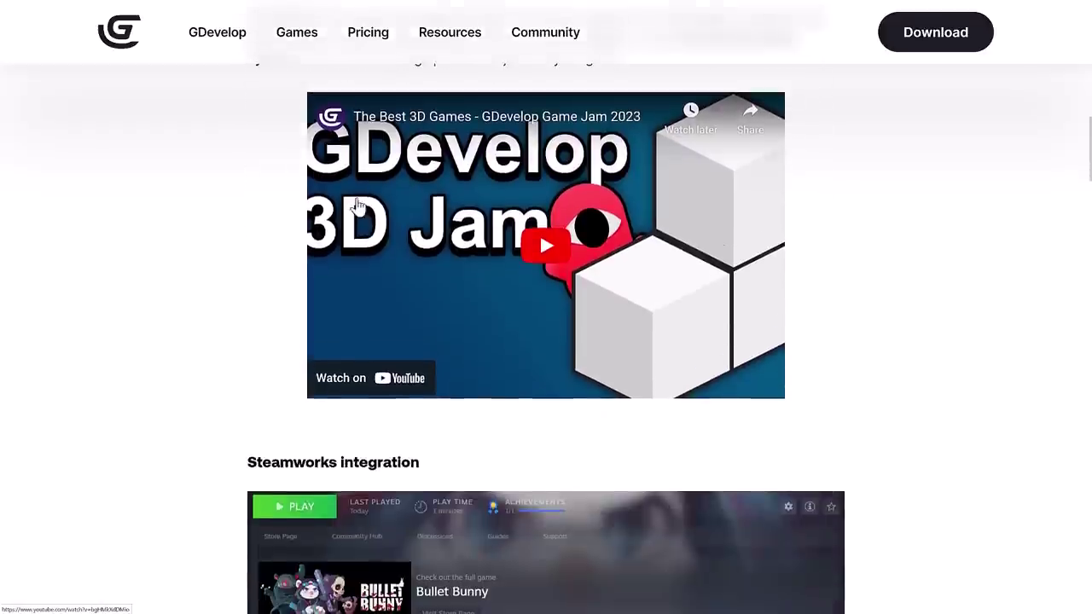
scroll(358, 207, down, 3)
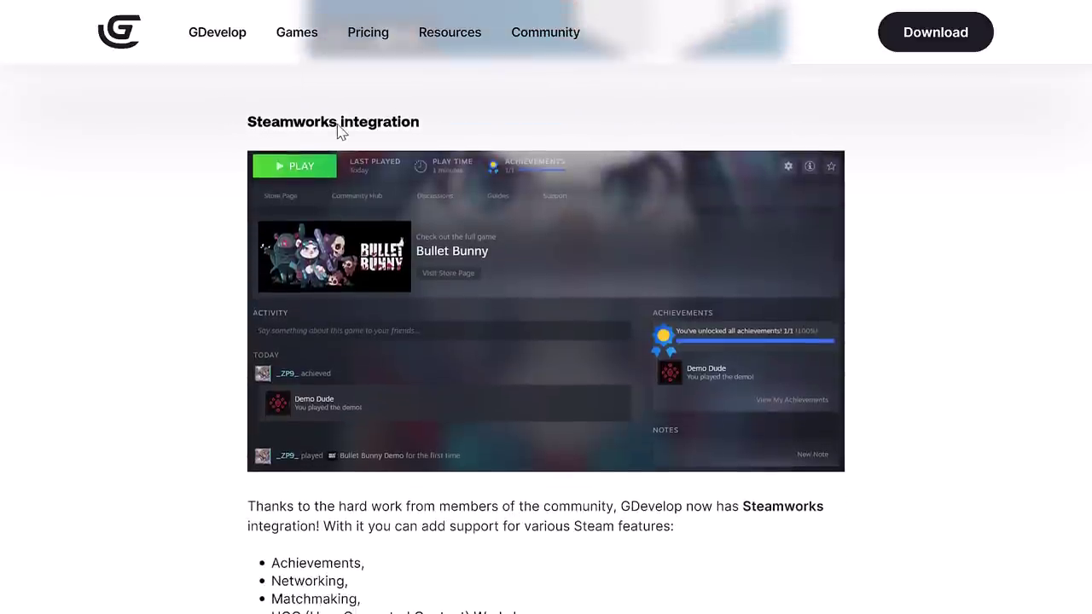
Scroll past the Bullet Bunny download button to the Object folders section and screenshot.
scroll(671, 350, down, 1)
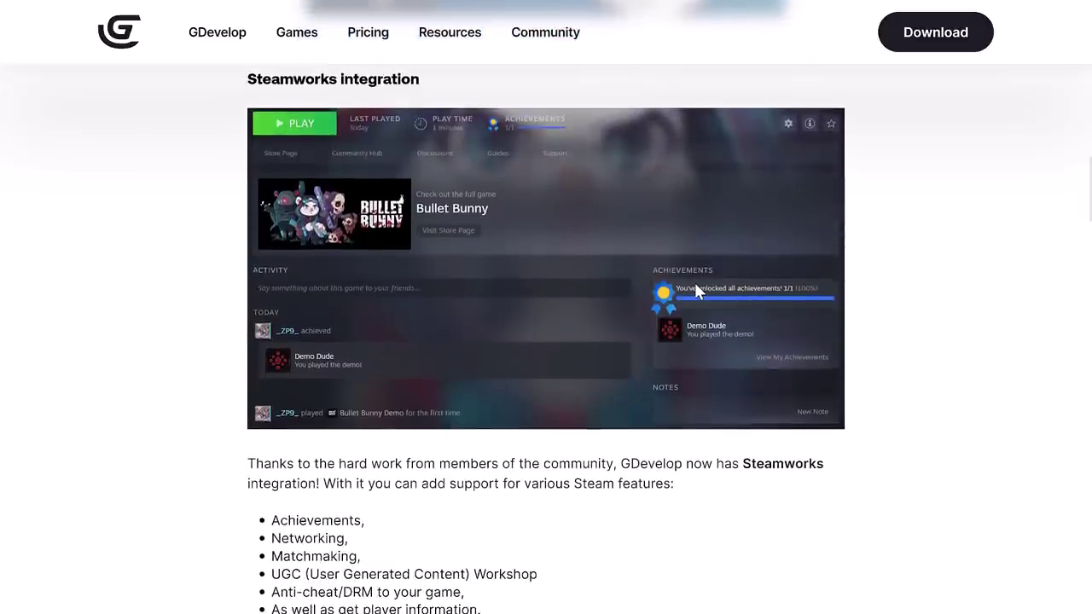
scroll(695, 286, down, 2)
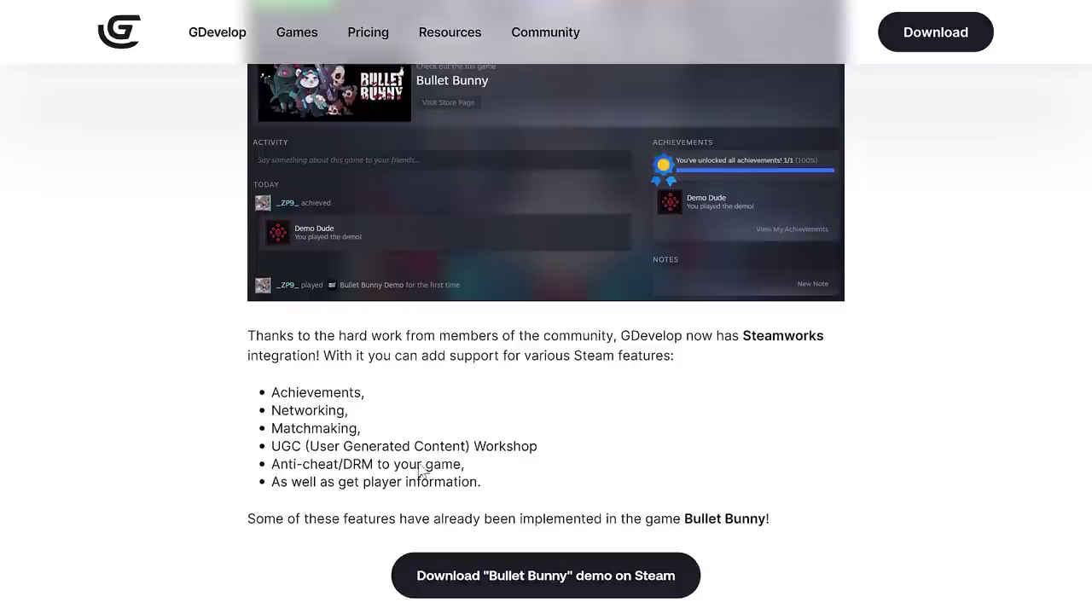
scroll(708, 378, down, 3)
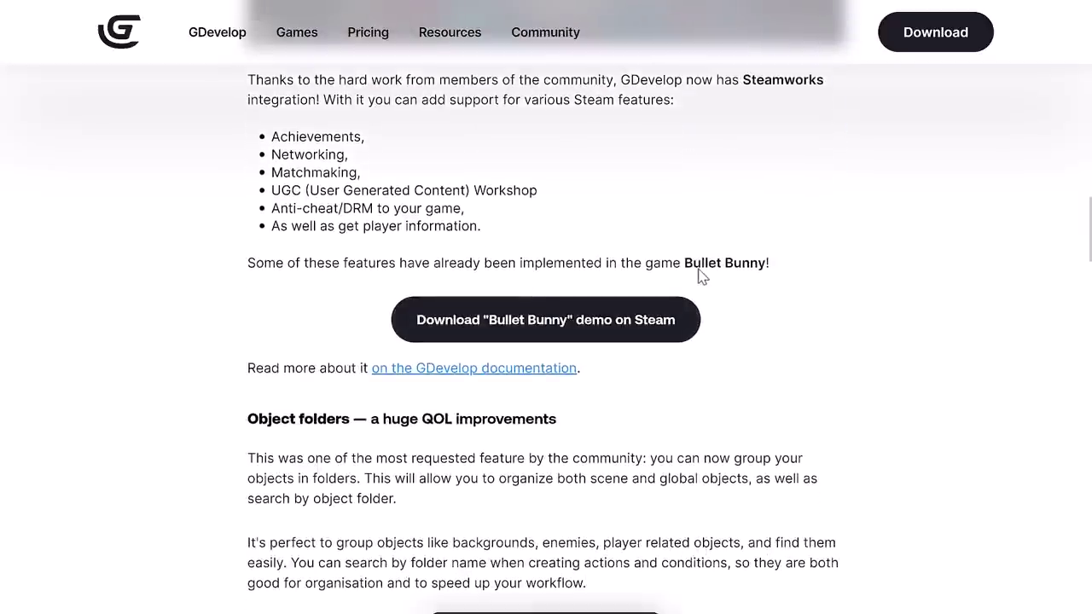
scroll(699, 371, down, 2)
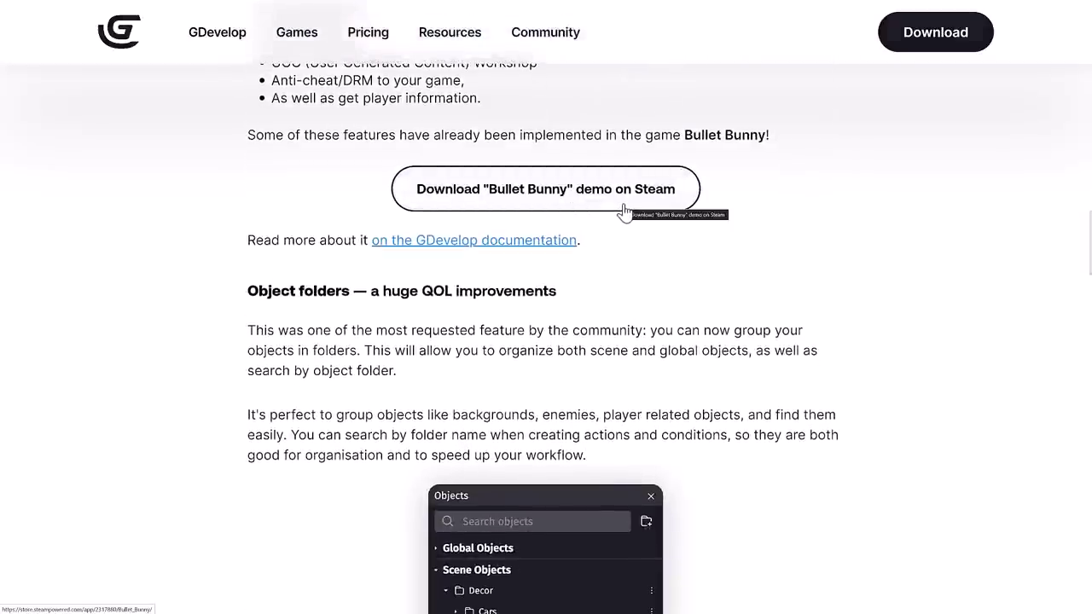
scroll(819, 282, down, 1)
scroll(822, 282, down, 3)
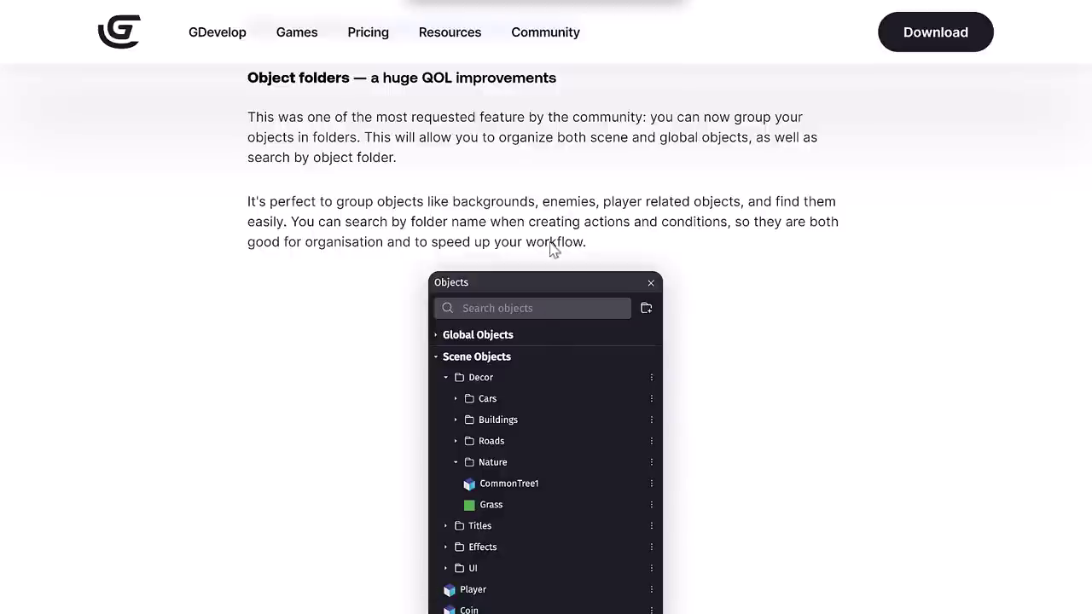
Scroll past the Objects panel screenshot to New variable syntax and Autosave for cloud projects.
scroll(448, 208, down, 1)
scroll(448, 210, down, 6)
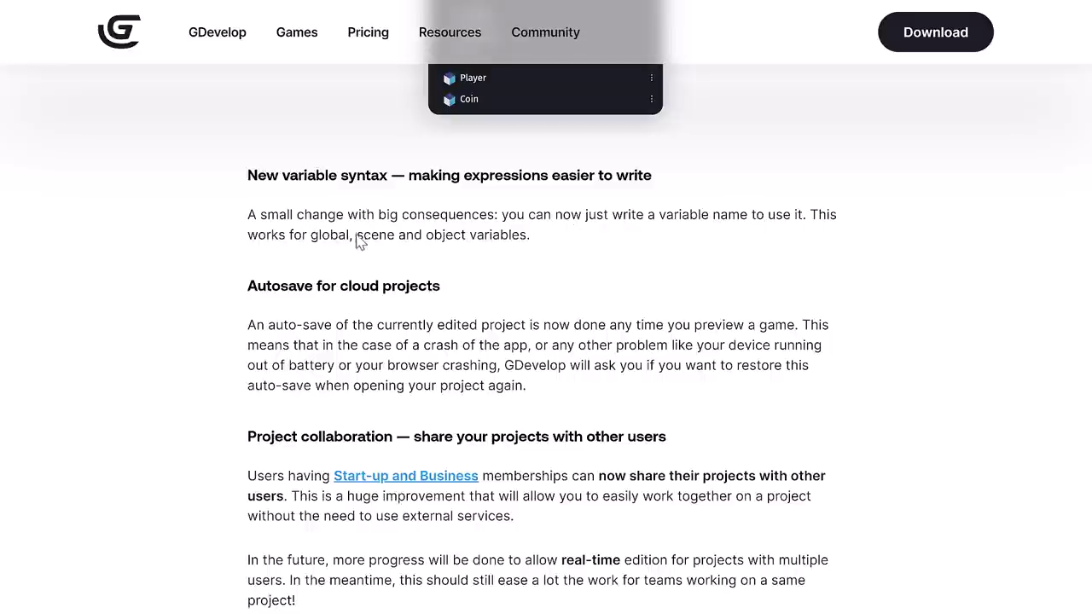
Scroll past the Share dialog screenshot to the Classroom overview for Education membership.
scroll(592, 253, down, 1)
scroll(592, 253, down, 1)
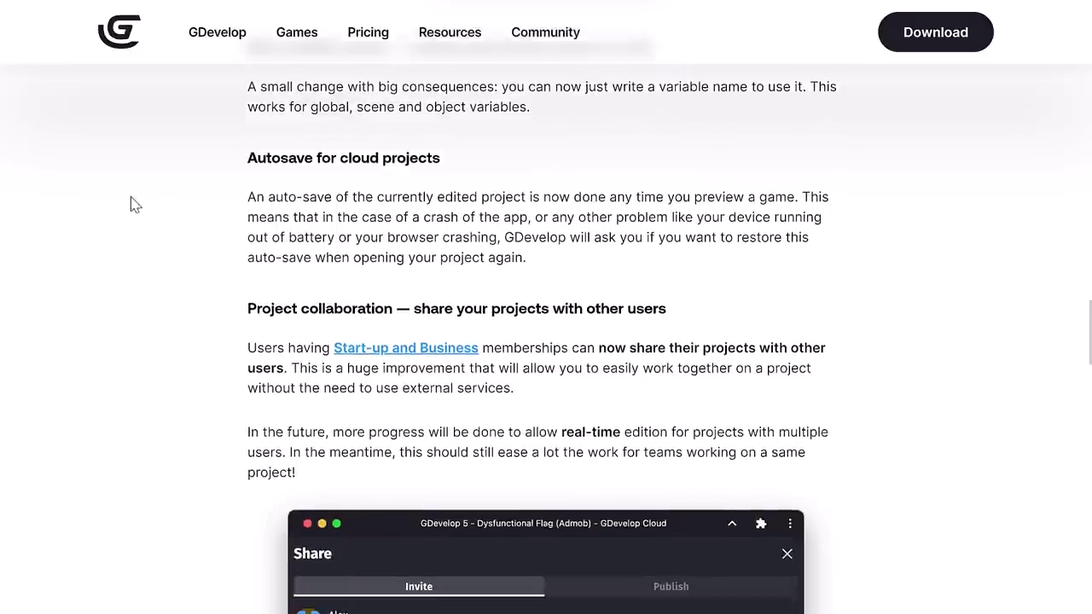
scroll(432, 196, down, 1)
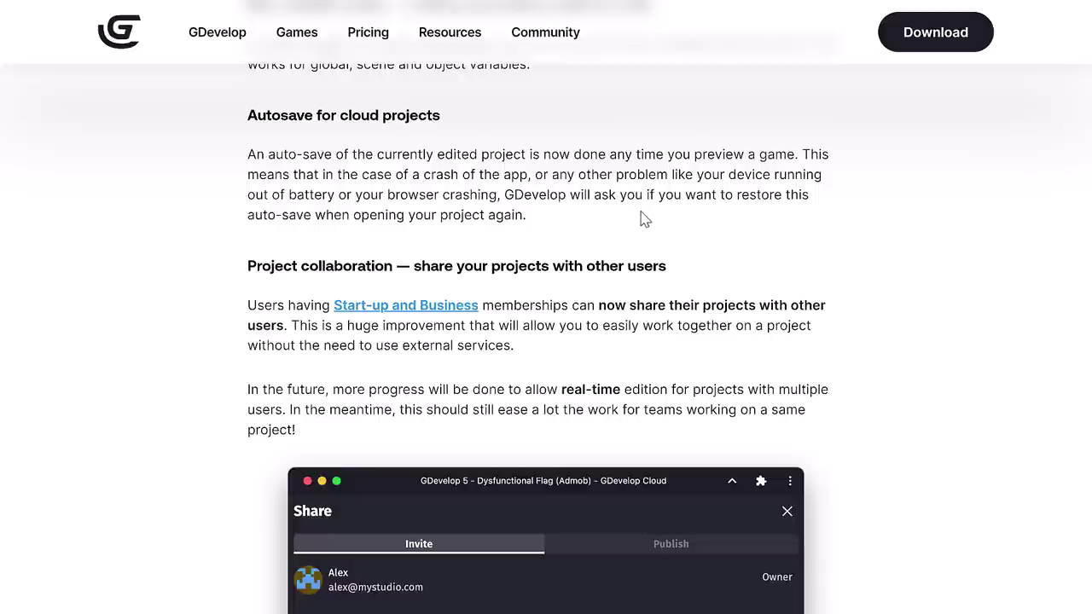
scroll(641, 218, down, 3)
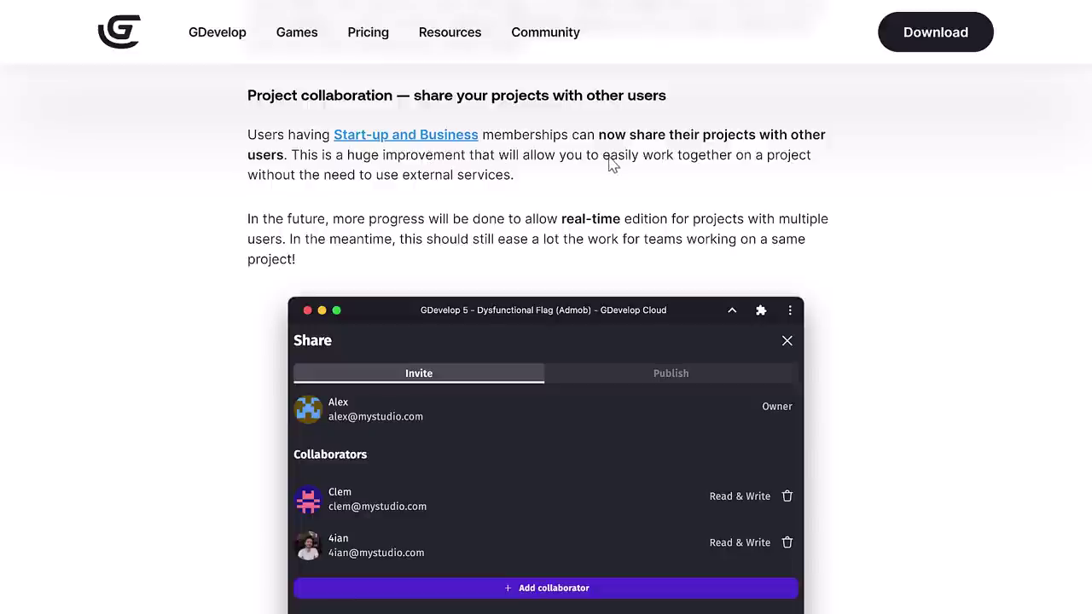
scroll(627, 162, down, 1)
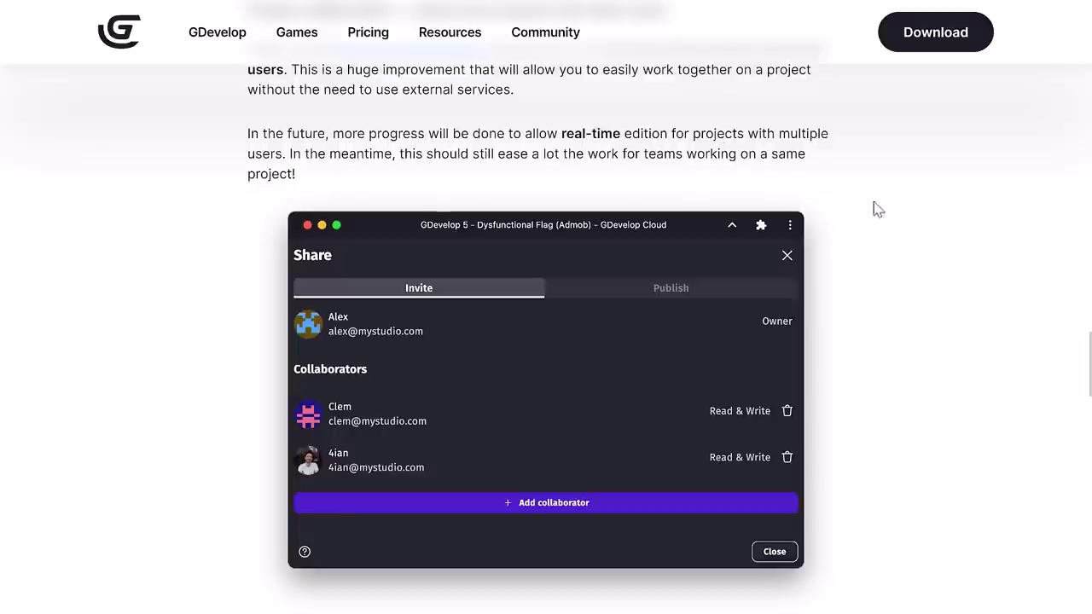
scroll(902, 219, down, 5)
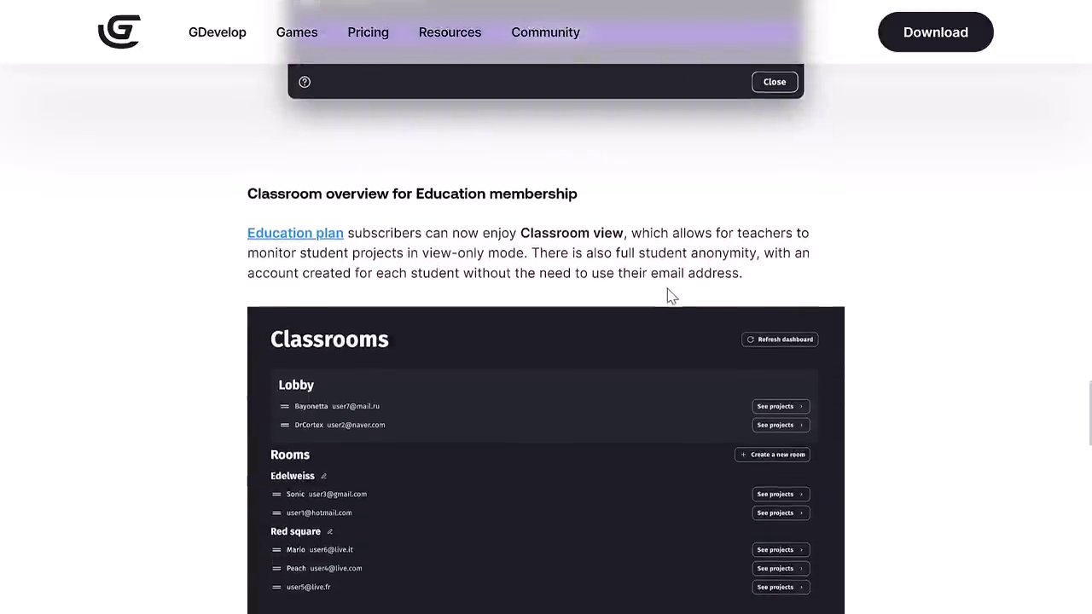
Scroll past the Classrooms screenshot to Unicode support and the smaller changes list.
scroll(666, 293, down, 1)
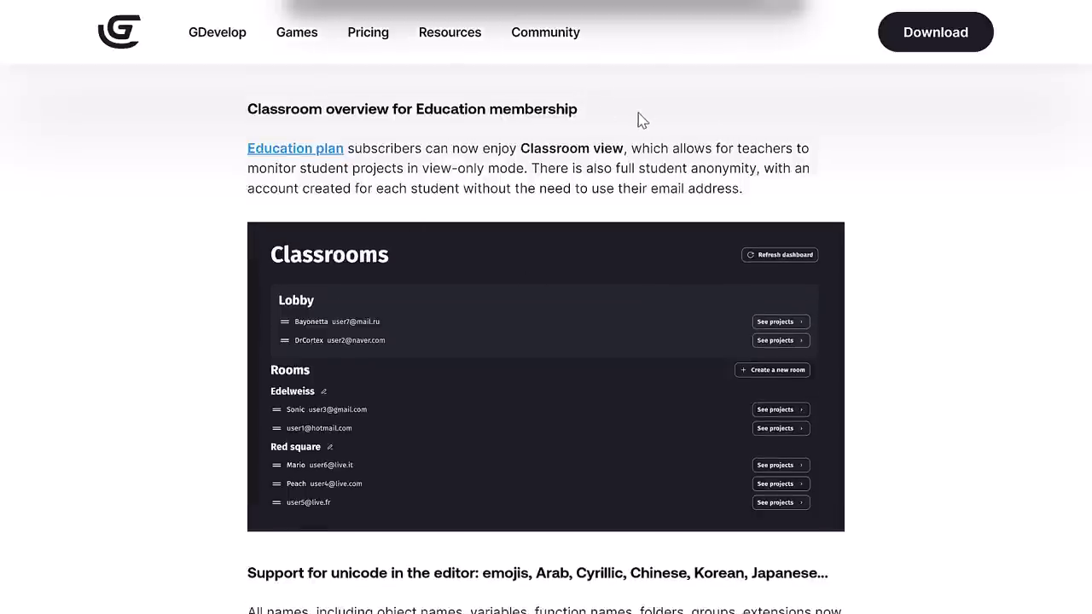
scroll(512, 168, down, 2)
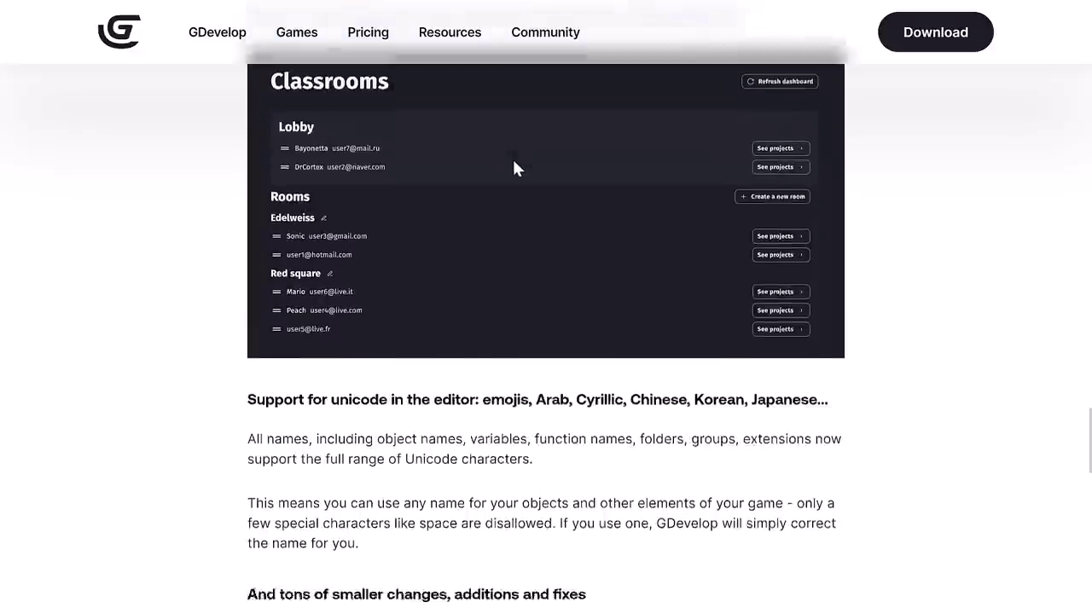
scroll(512, 167, down, 3)
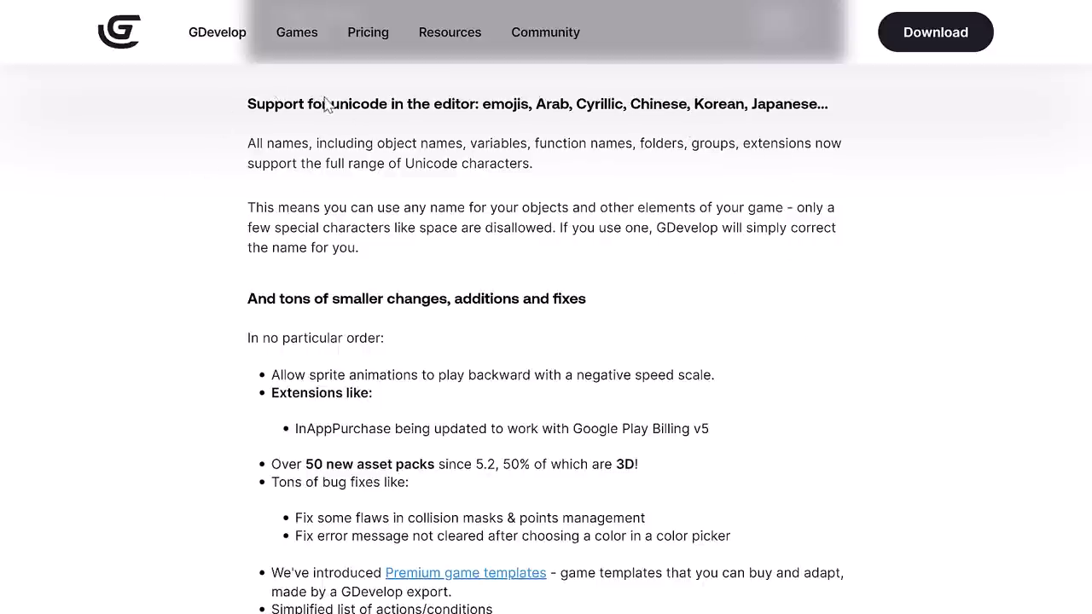
Scroll to the 'Ready to try 5.3?' box at the post's end, then bring up the window switcher.
scroll(555, 171, down, 2)
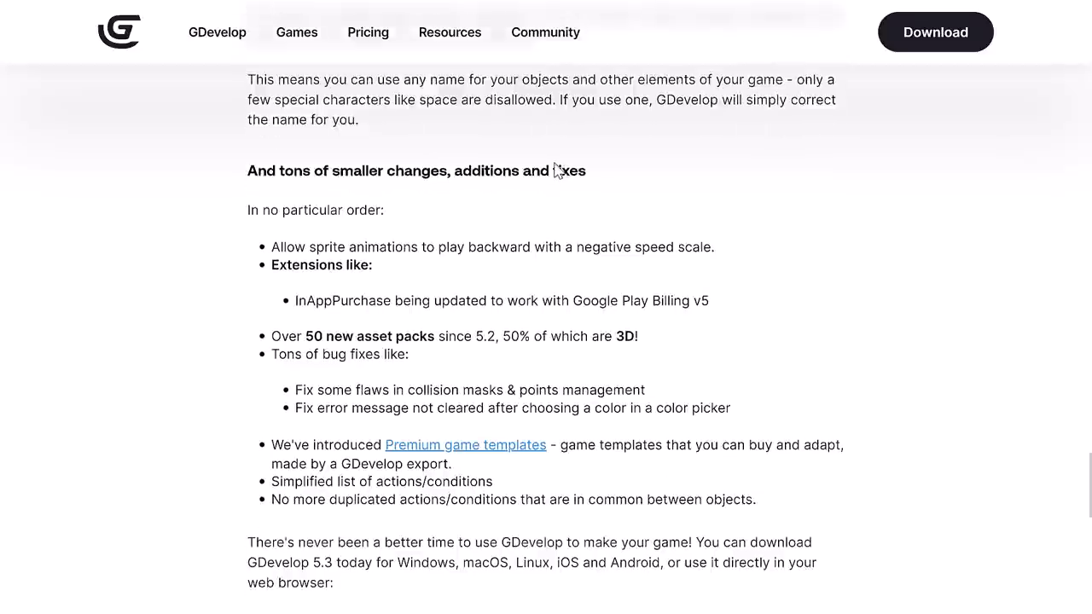
scroll(556, 171, down, 1)
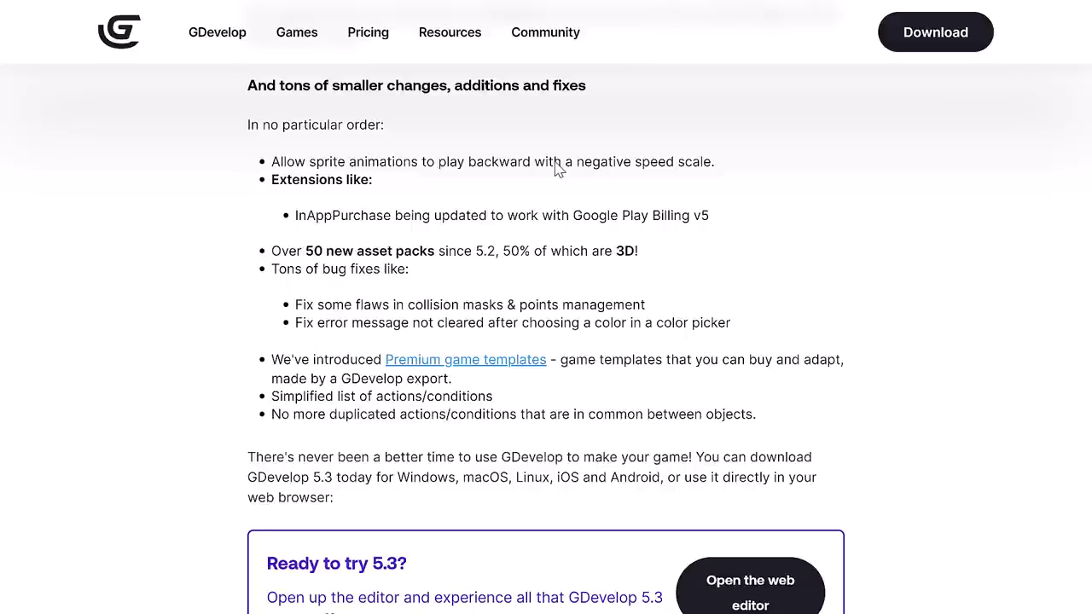
scroll(498, 246, down, 1)
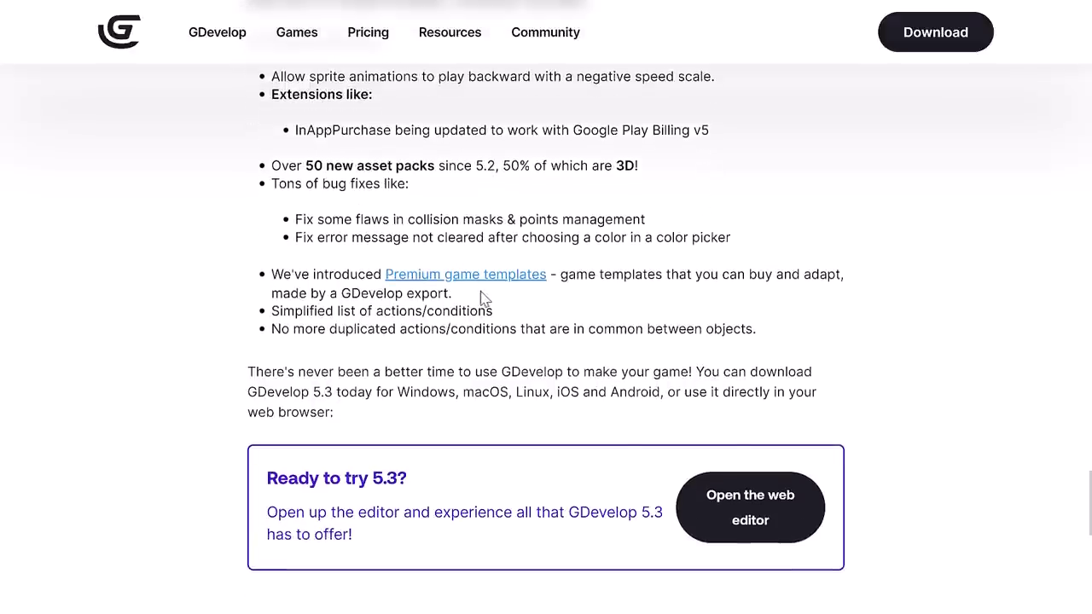
scroll(461, 285, down, 1)
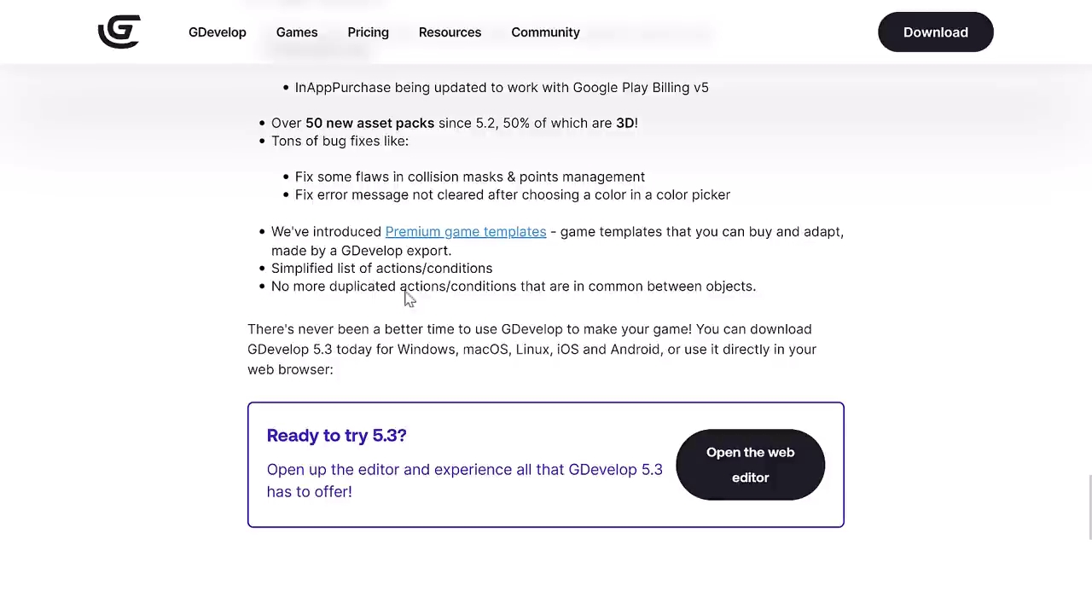
scroll(419, 298, down, 1)
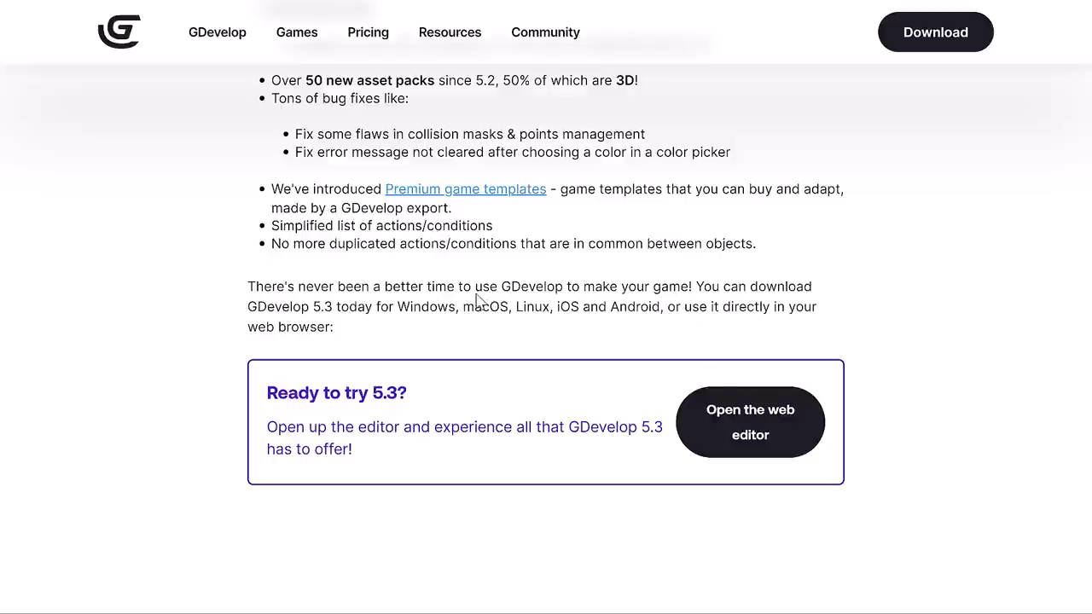
key(alt+Tab)
Pick the GDevelop 5 window in the Alt+Tab switcher to return to its Guided lessons page.
click(237, 344)
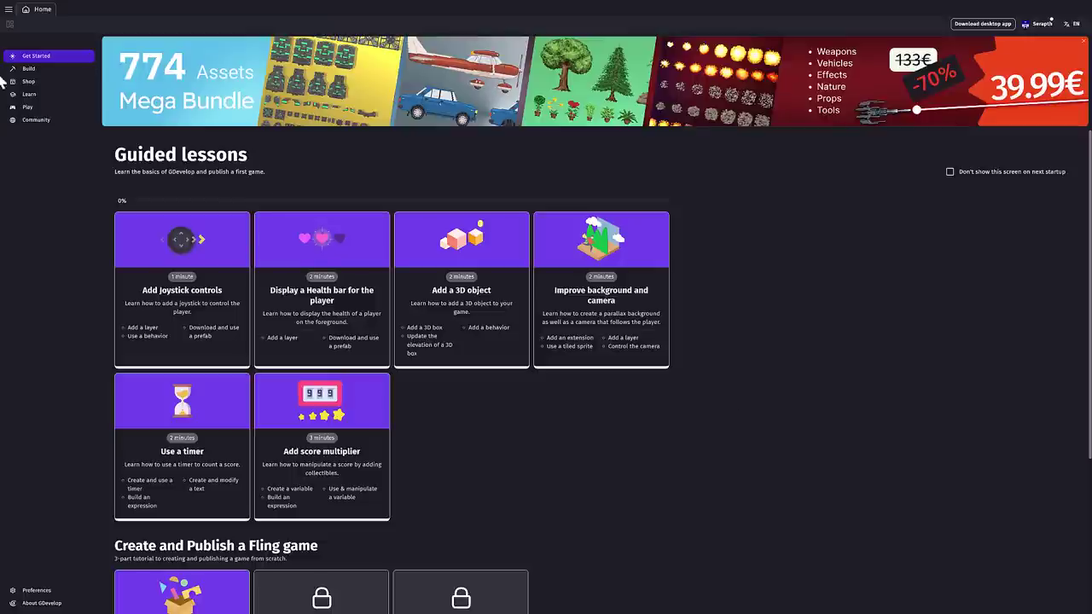
Browse all game templates from Build, then return to the seven cloud projects in My projects.
click(28, 68)
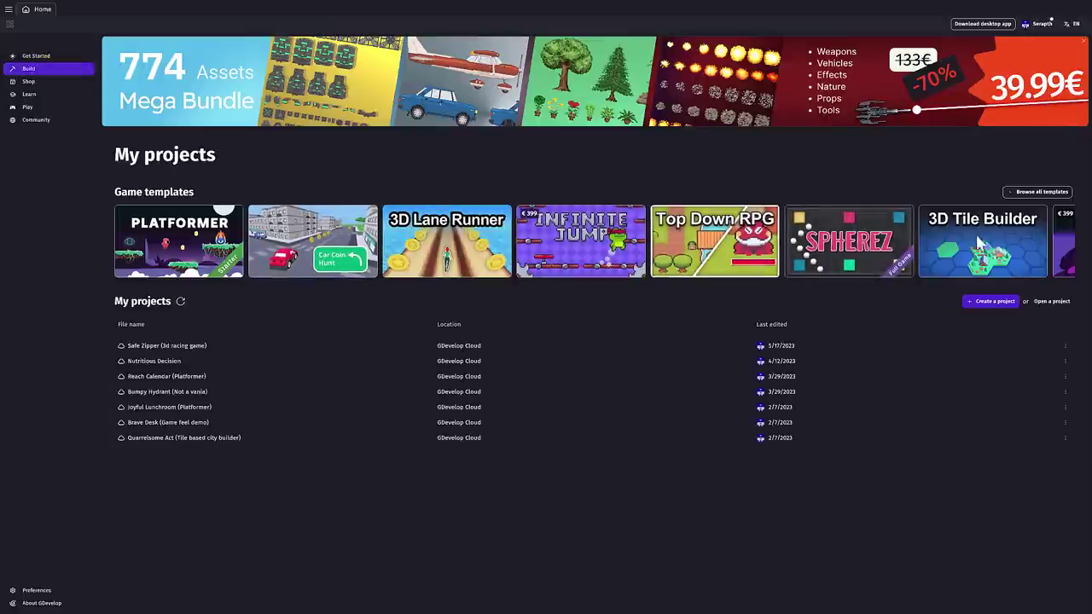
click(1038, 191)
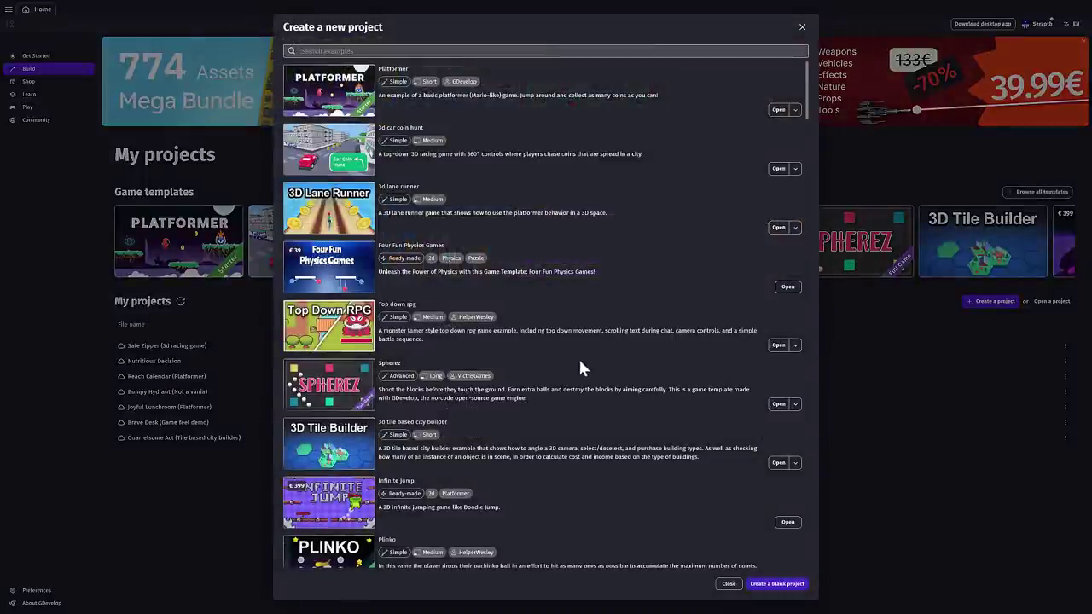
scroll(580, 362, down, 20)
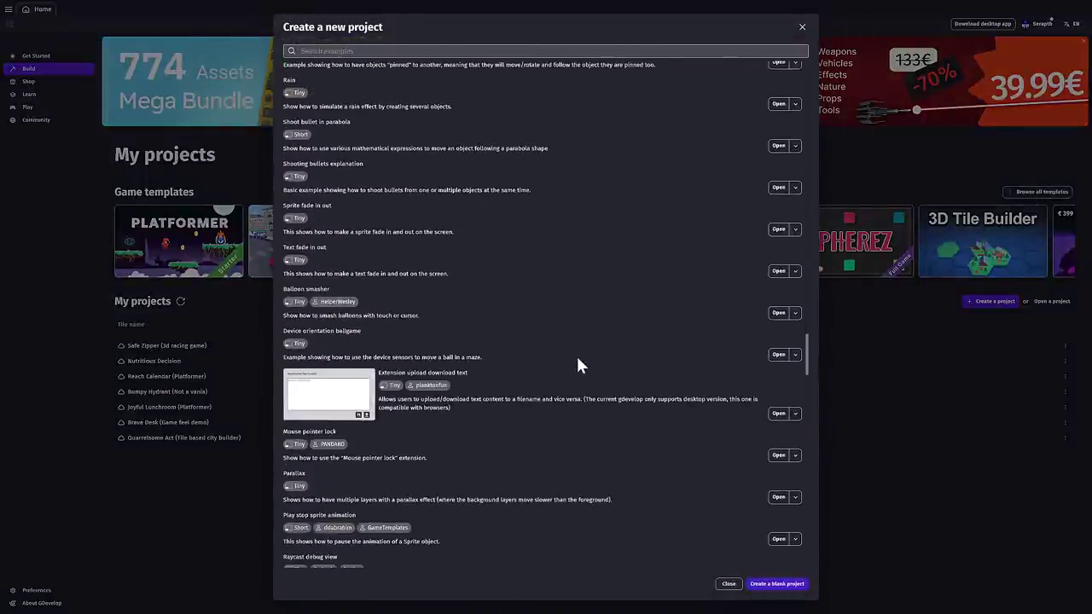
scroll(577, 365, up, 20)
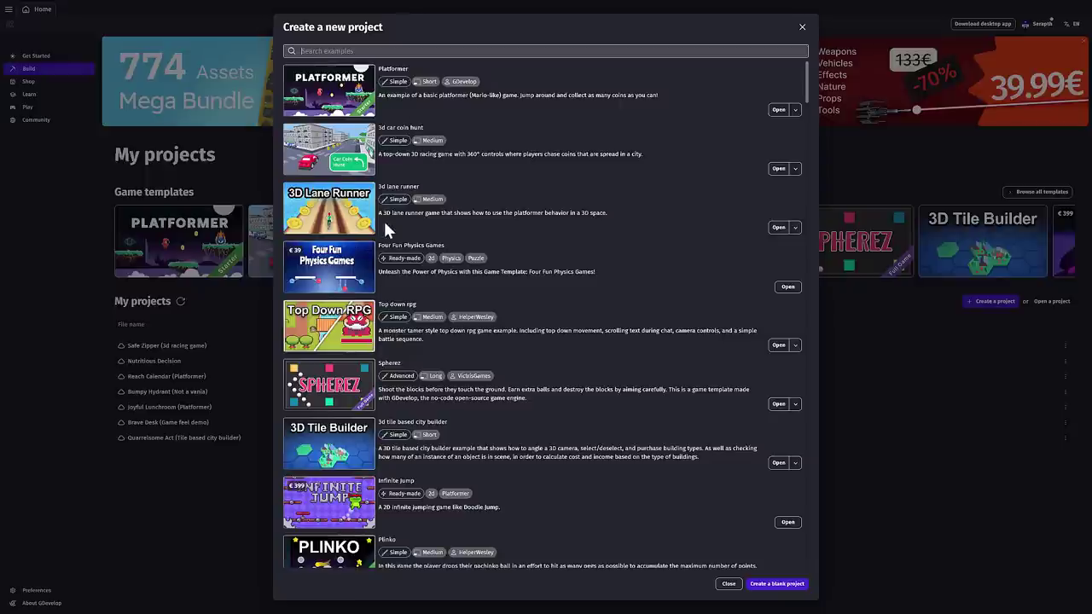
click(802, 28)
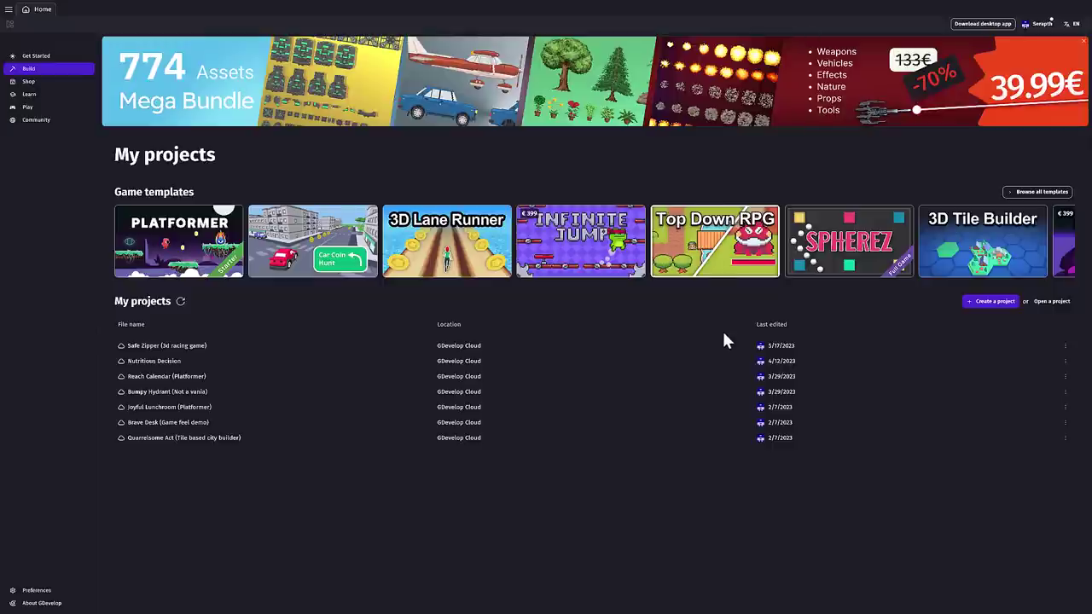